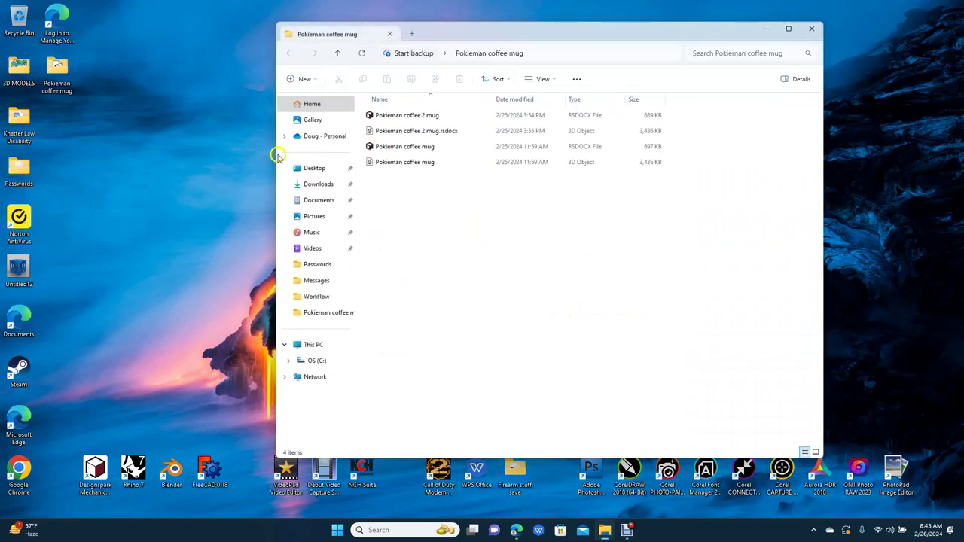
# Open the "Pokieman coffee mug" 3D object in 3D Viewer, examine the mug's shape, and close the viewer and its folder
pyautogui.doubleClick(393, 164)
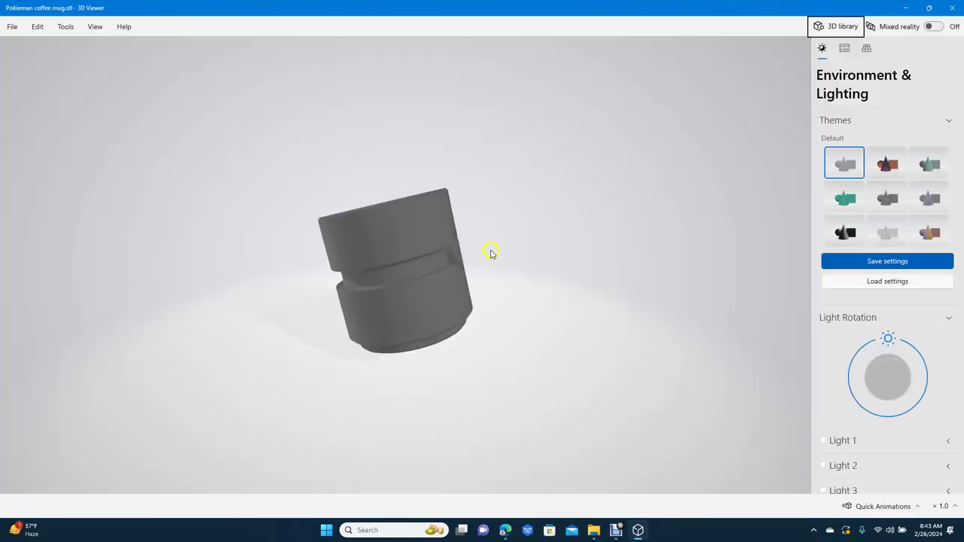
pyautogui.moveTo(551, 234); pyautogui.dragTo(516, 271)
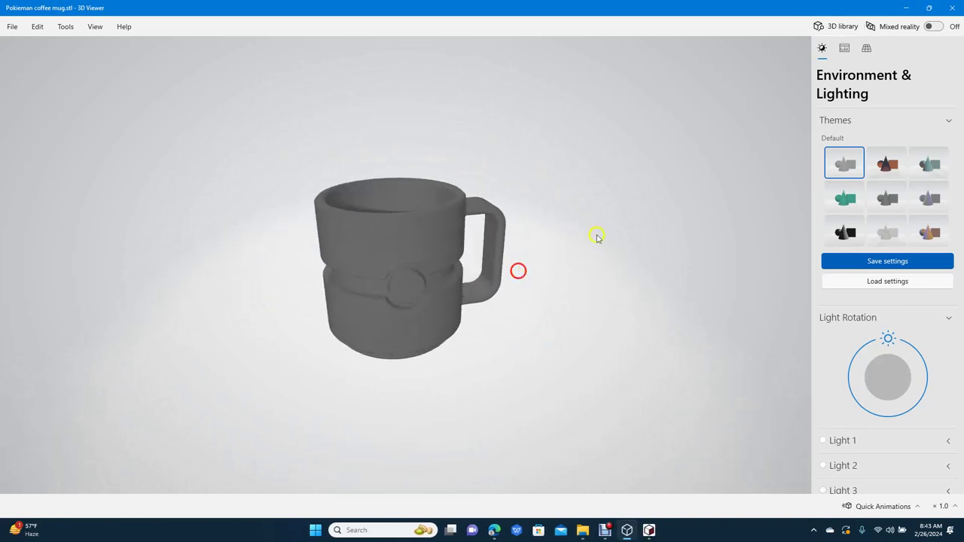
pyautogui.click(955, 9)
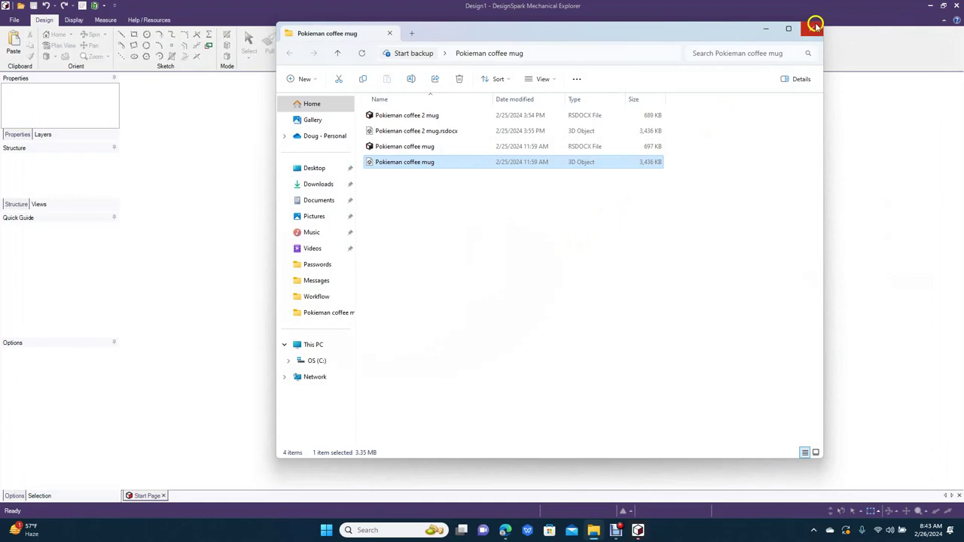
pyautogui.click(811, 29)
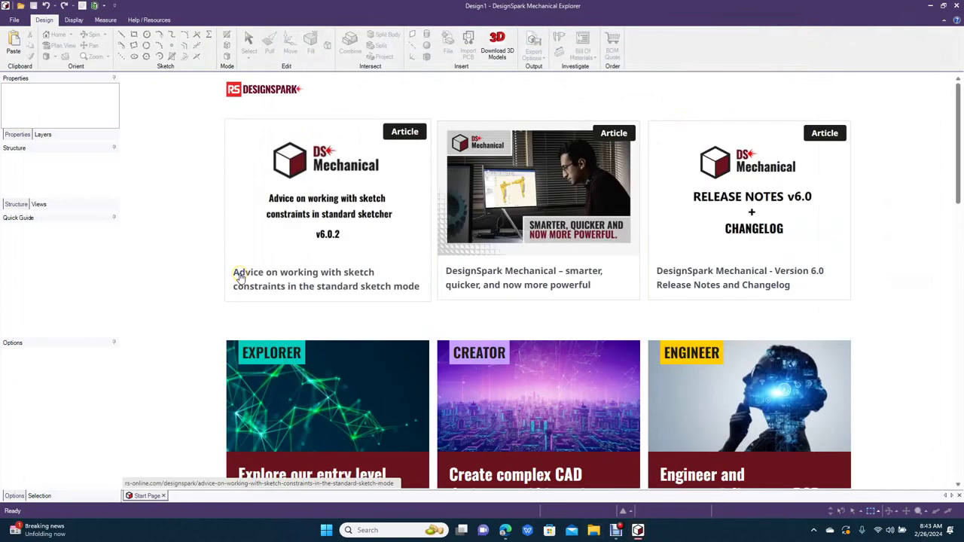
# Create a new empty design and show its sketch grid in plan view
pyautogui.click(16, 14)
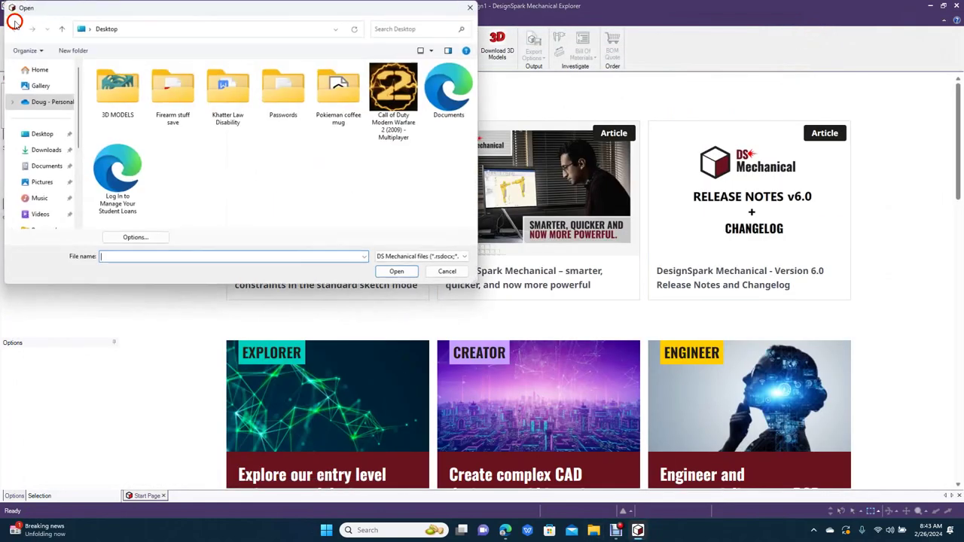
pyautogui.click(470, 9)
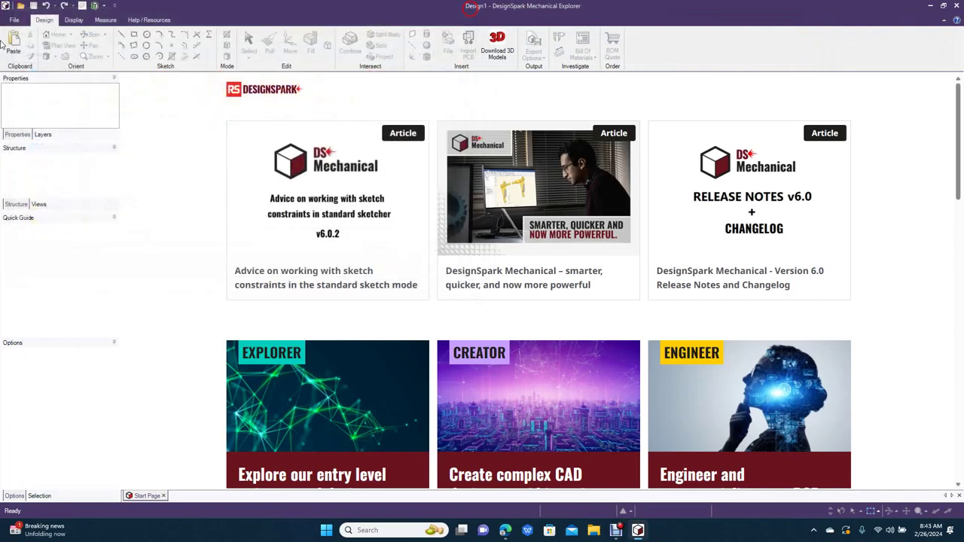
pyautogui.click(15, 19)
pyautogui.moveTo(24, 39)
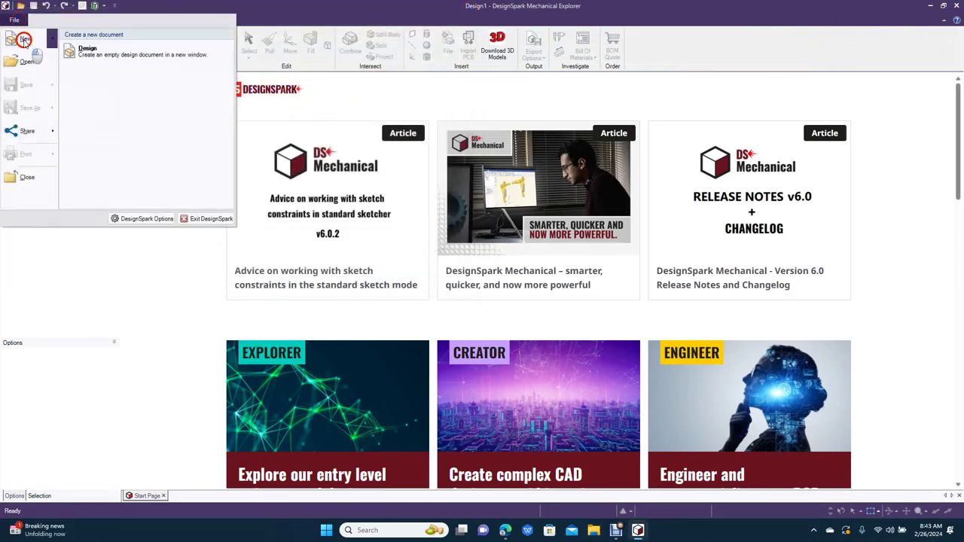
pyautogui.click(98, 53)
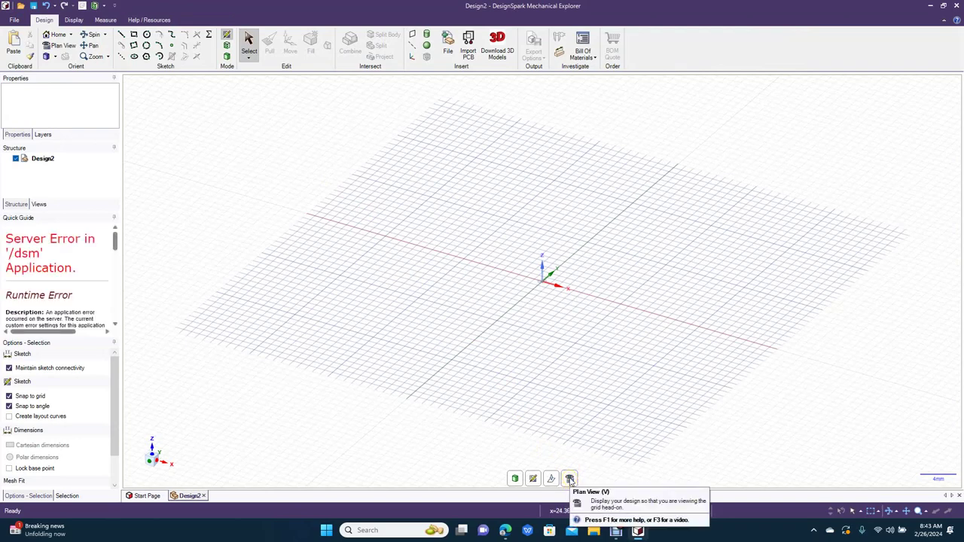
pyautogui.click(569, 479)
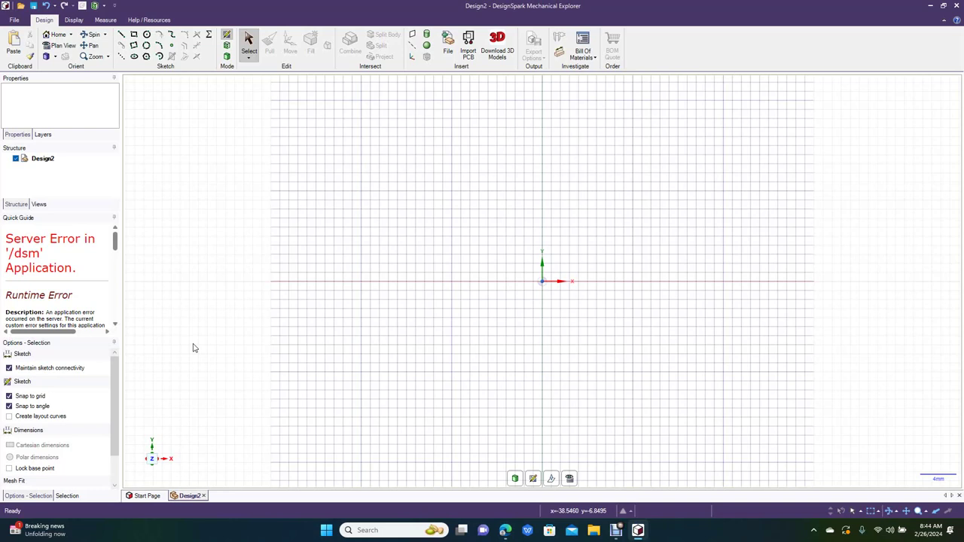
# Sketch a horizontal line about 47 mm long from 15 mm below the origin, and a vertical line about 115 mm tall from its outer end
pyautogui.click(121, 35)
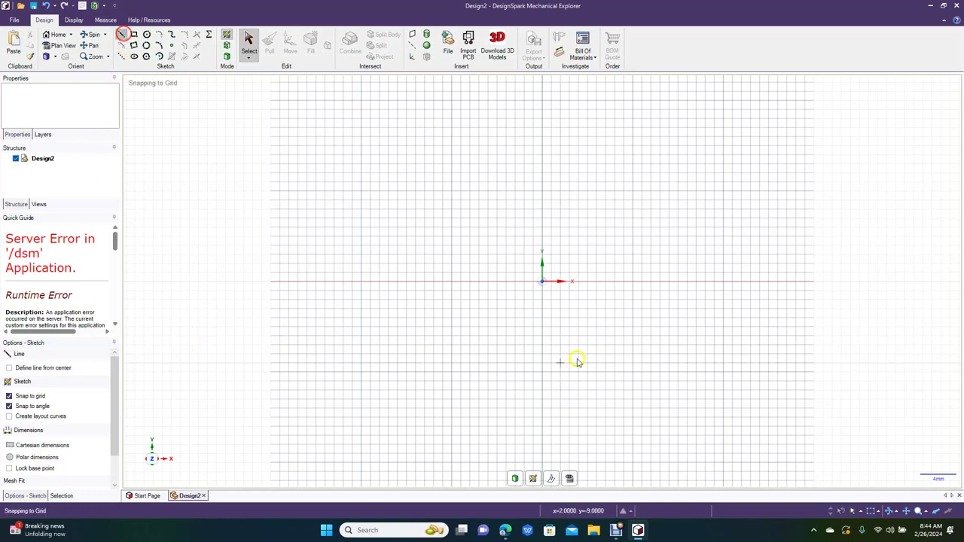
pyautogui.click(542, 416)
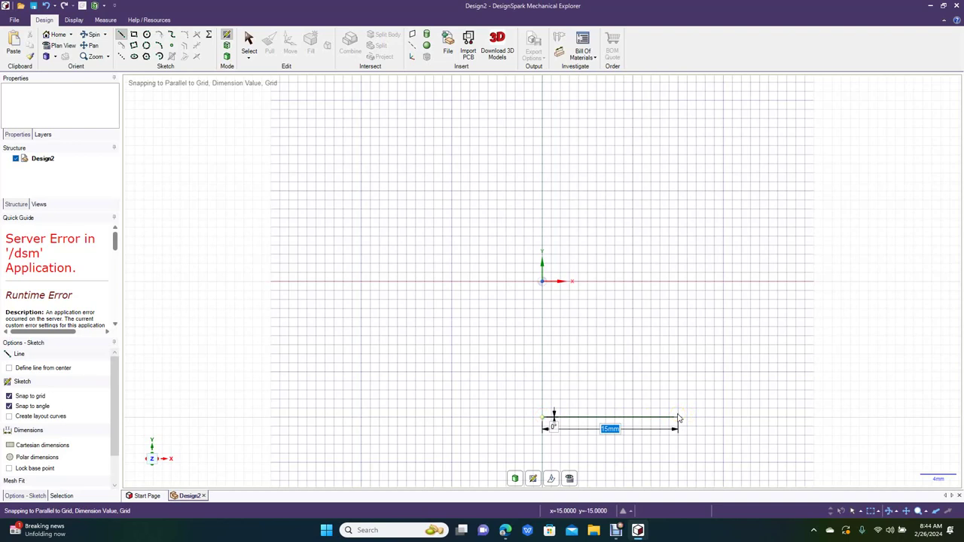
pyautogui.moveTo(678, 418); pyautogui.dragTo(817, 422)
pyautogui.moveTo(858, 385); pyautogui.dragTo(851, 151)
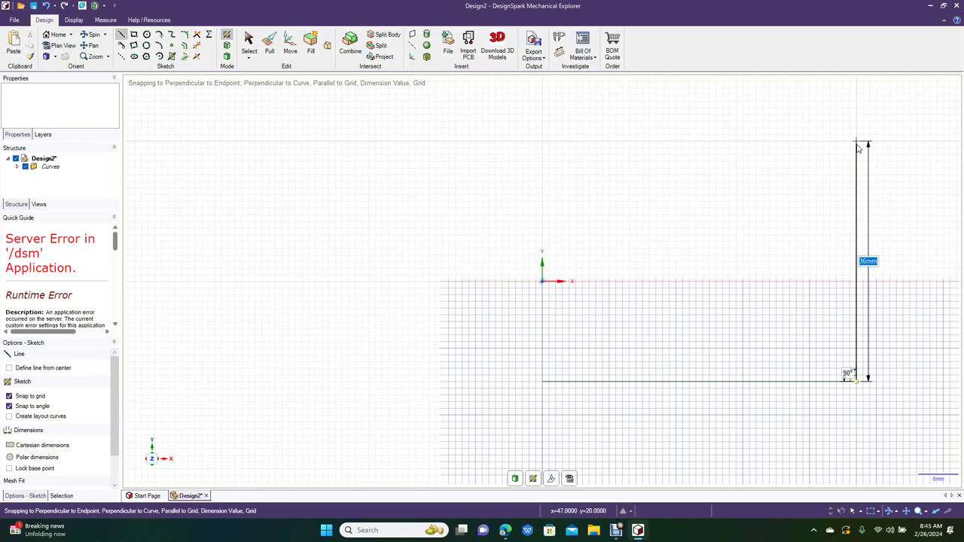
pyautogui.write('60')
pyautogui.press('Return')
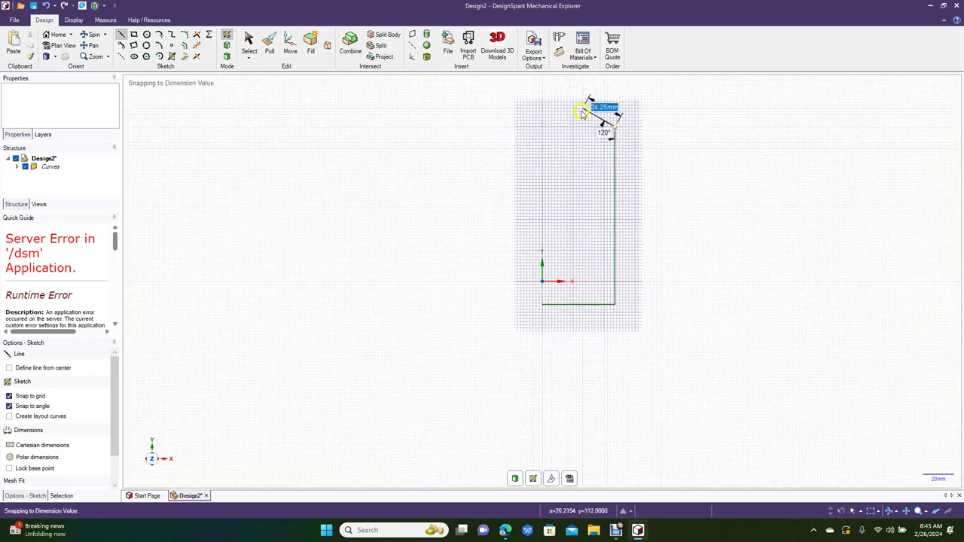
pyautogui.click(248, 43)
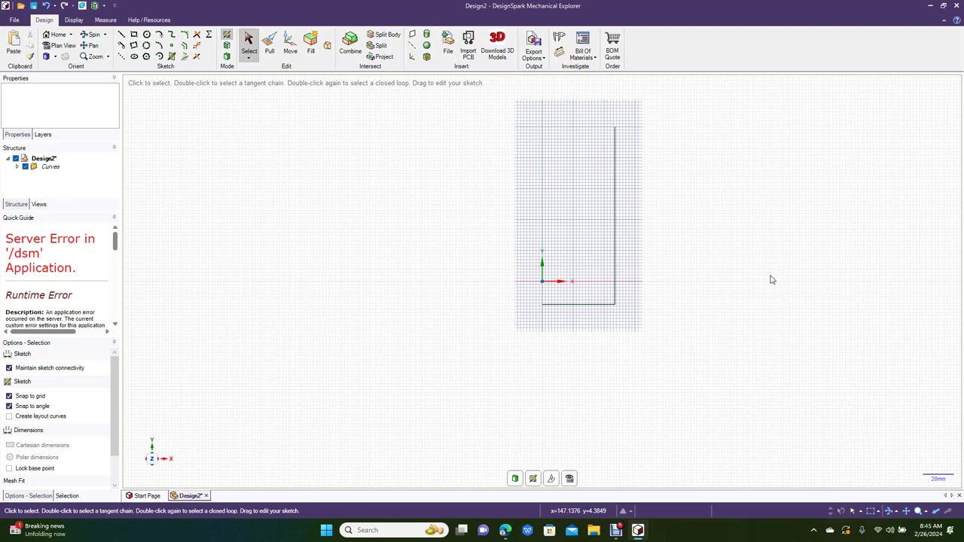
pyautogui.click(611, 303)
pyautogui.click(643, 226)
pyautogui.click(611, 217)
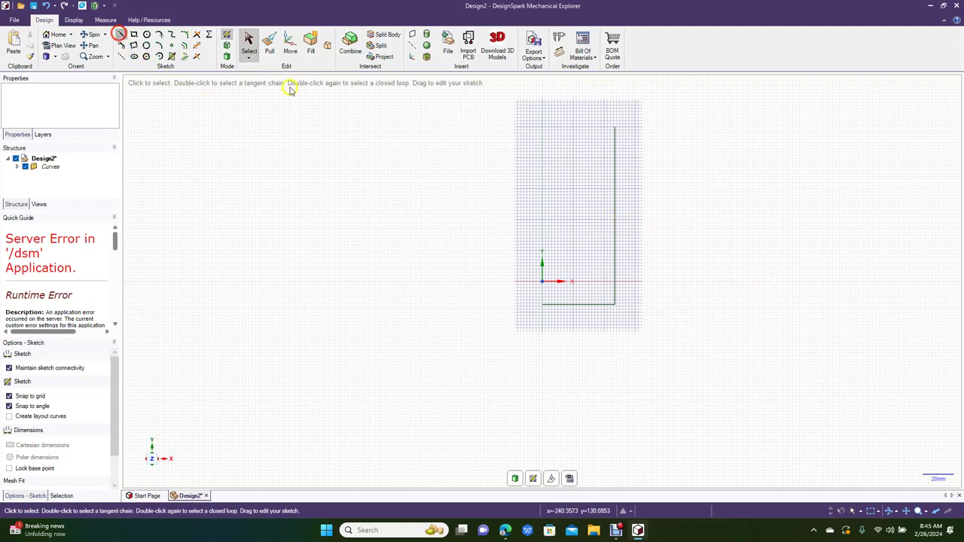
pyautogui.click(121, 34)
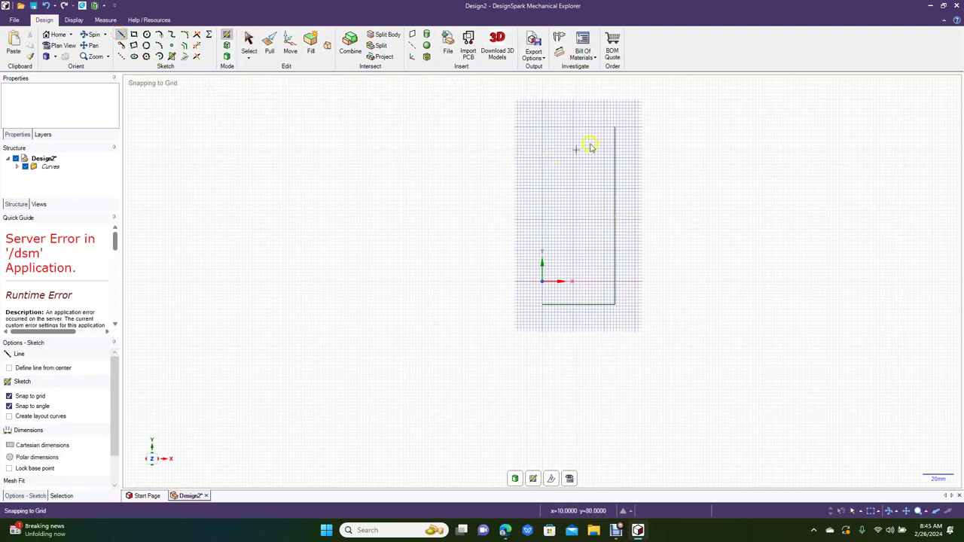
pyautogui.click(615, 218)
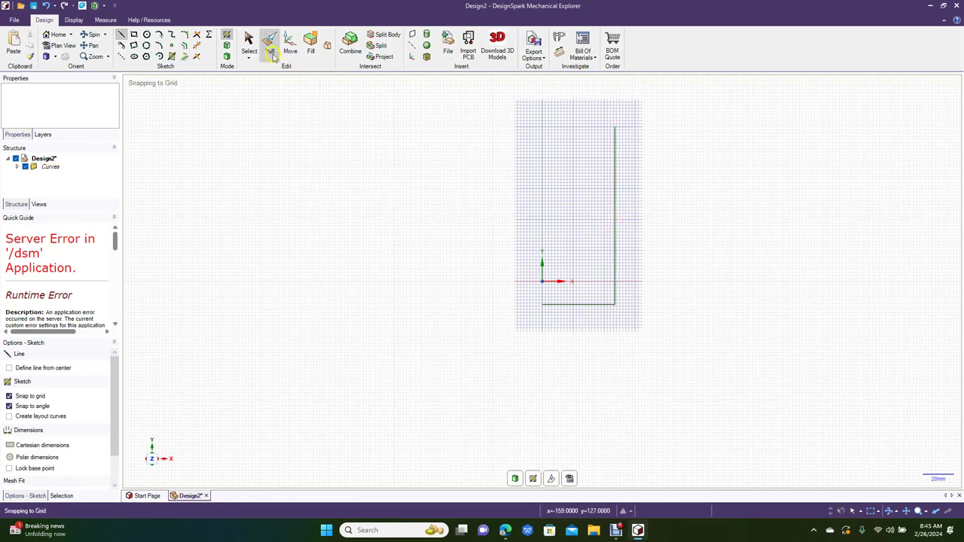
pyautogui.click(248, 43)
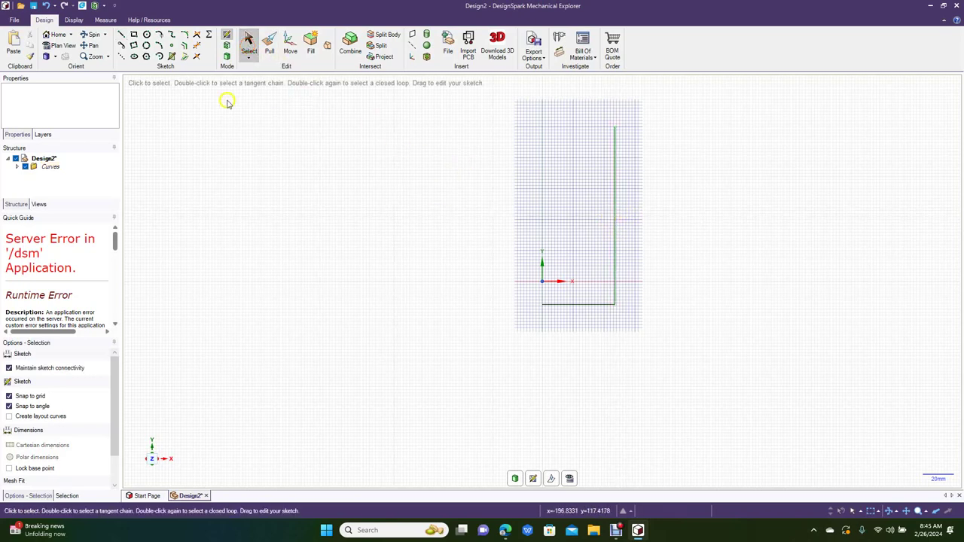
# Offset the base line 6 mm upward and the vertical wall line about 6 mm inward
pyautogui.click(188, 49)
pyautogui.click(186, 49)
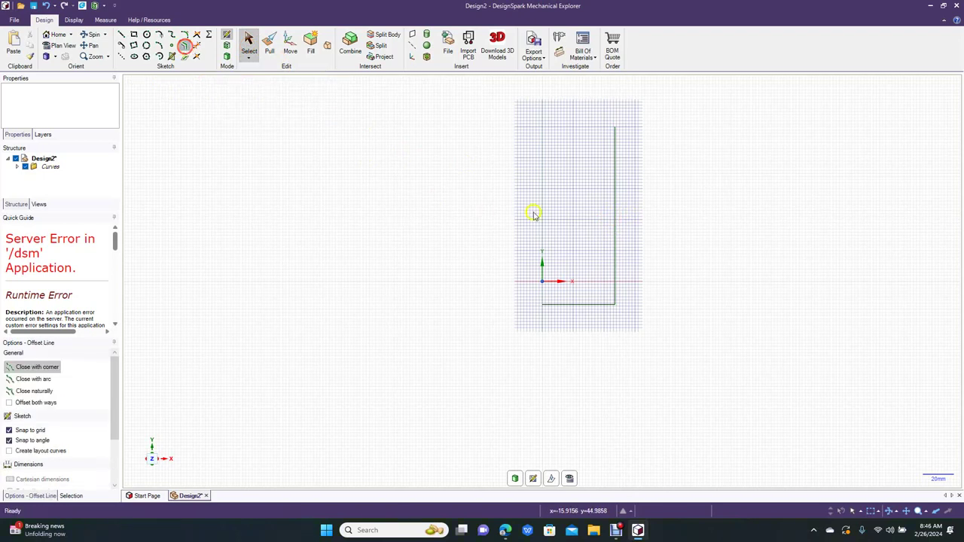
pyautogui.click(574, 304)
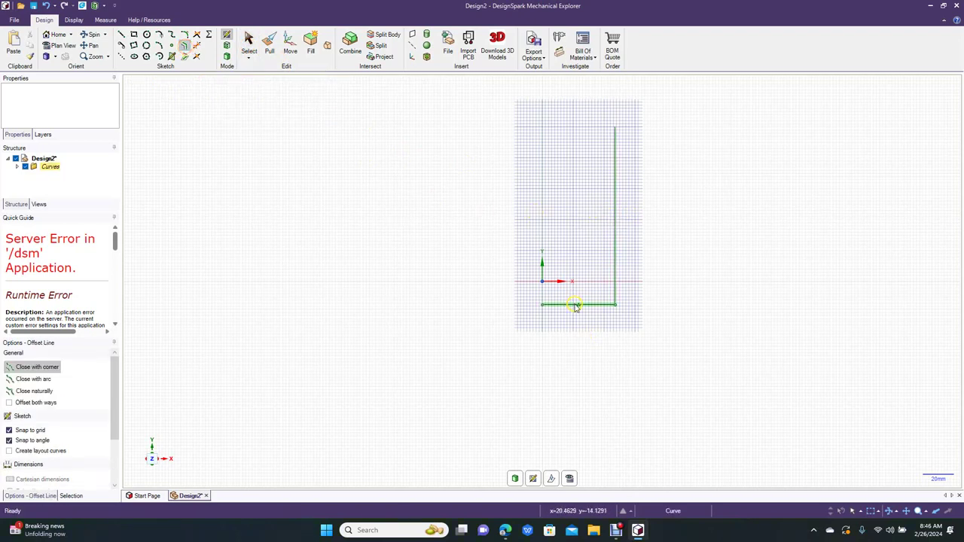
pyautogui.click(575, 304)
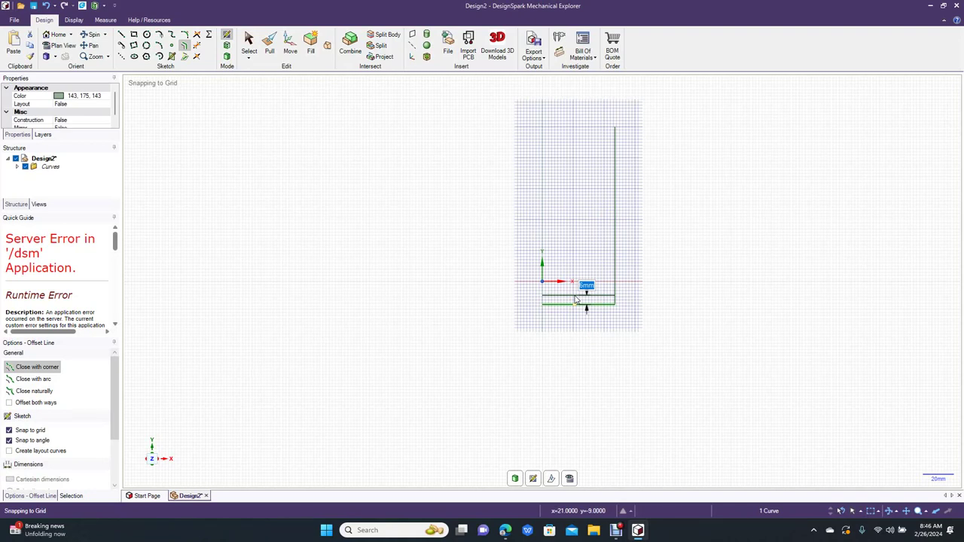
pyautogui.click(578, 303)
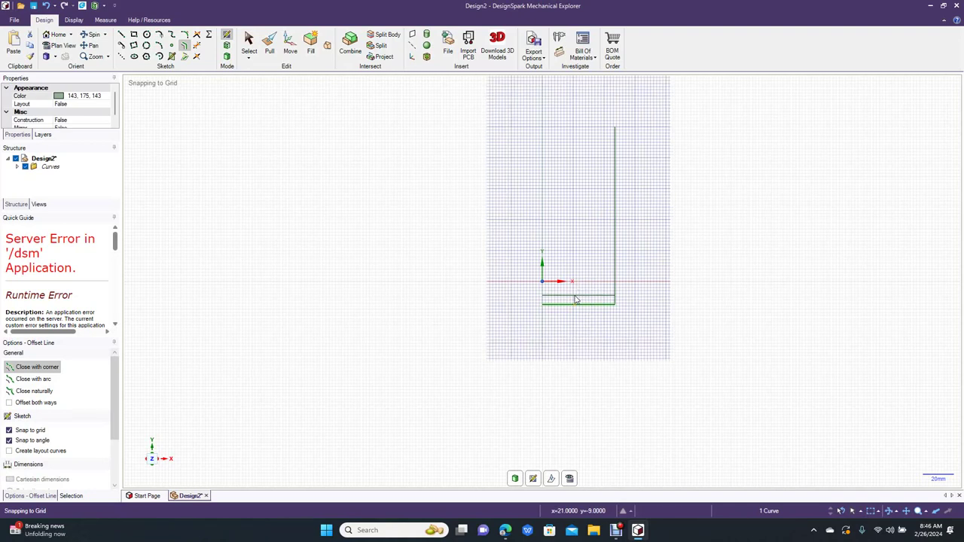
pyautogui.click(614, 250)
pyautogui.click(613, 250)
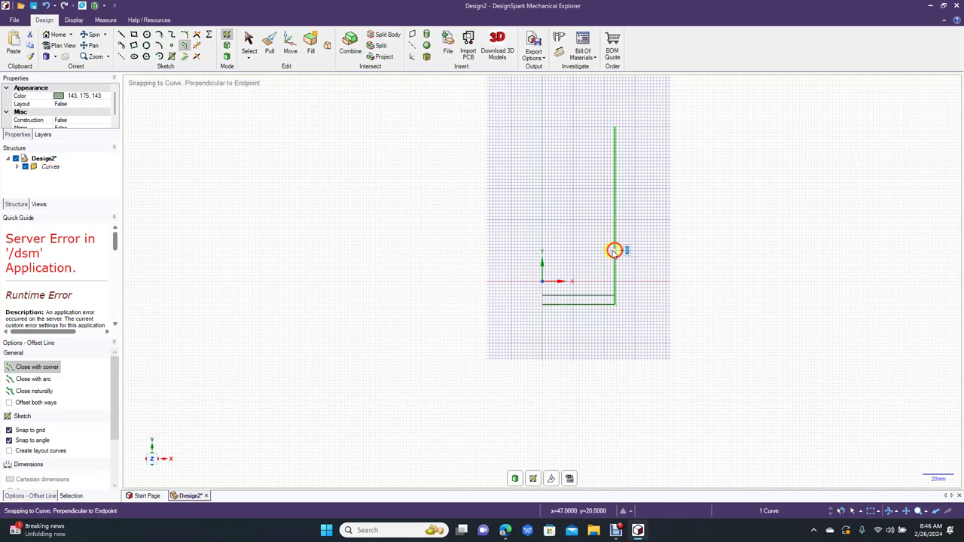
pyautogui.click(608, 254)
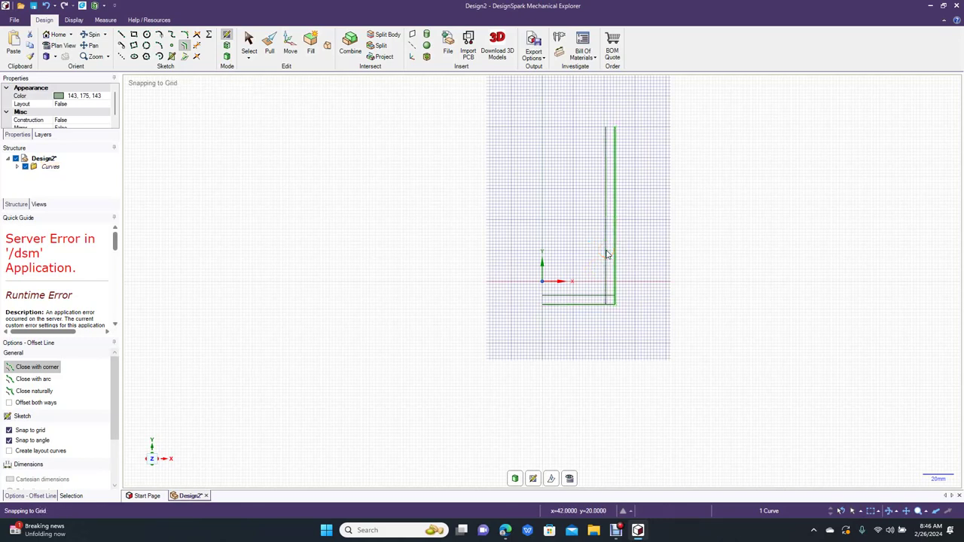
# Close the wall profile's upper end with a short line, and trim the overlapping segments at the inner bottom corner
pyautogui.click(121, 35)
pyautogui.click(605, 130)
pyautogui.click(251, 41)
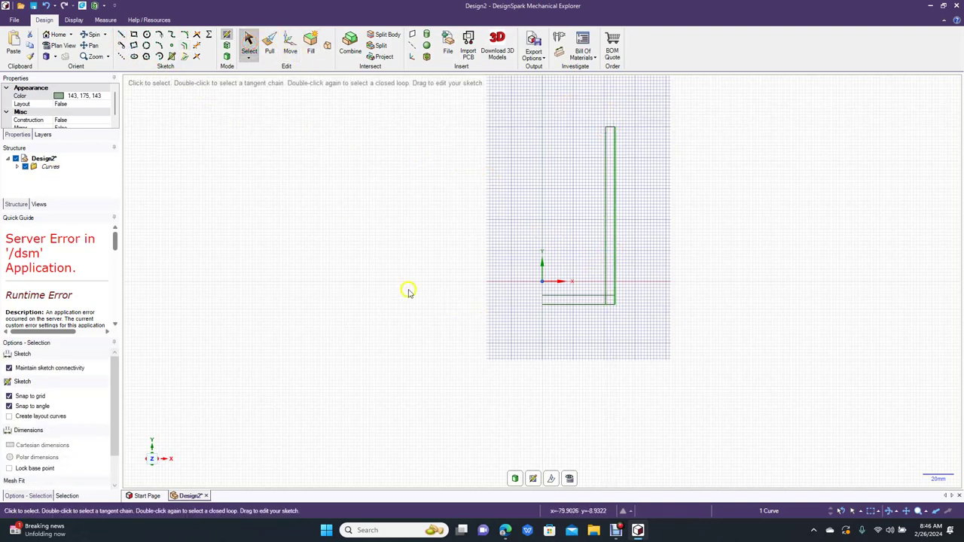
pyautogui.click(196, 48)
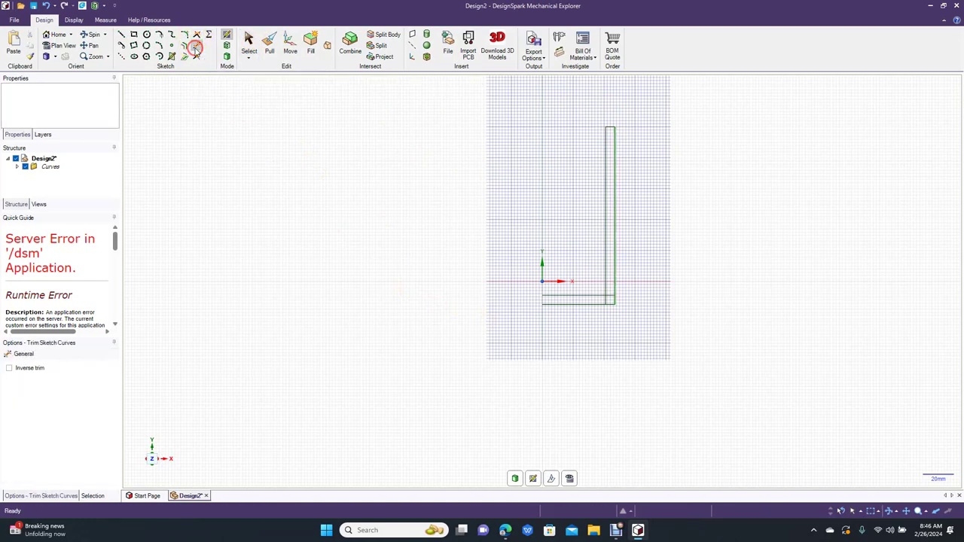
pyautogui.click(606, 301)
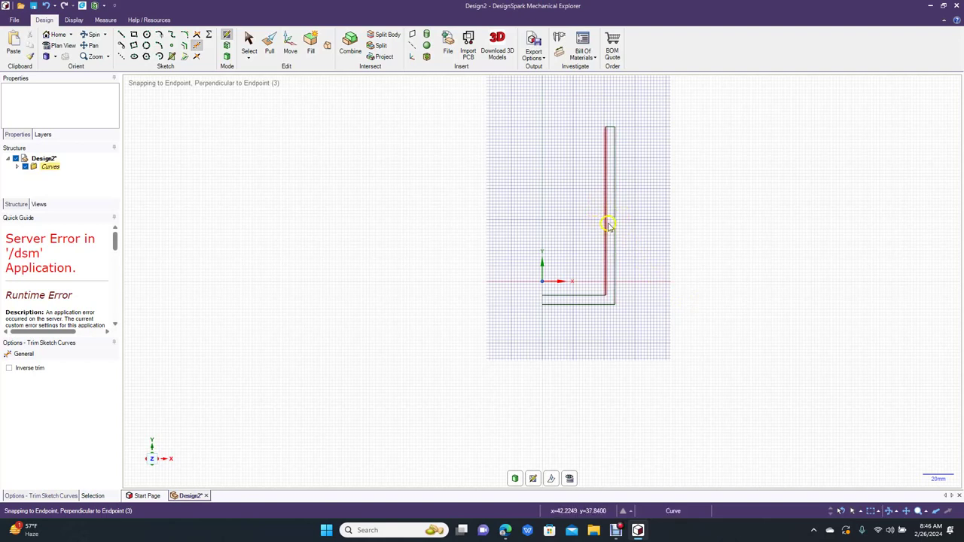
# Sketch a horizontal line from the outer wall line's midpoint across the profile to just past the vertical axis
pyautogui.click(121, 34)
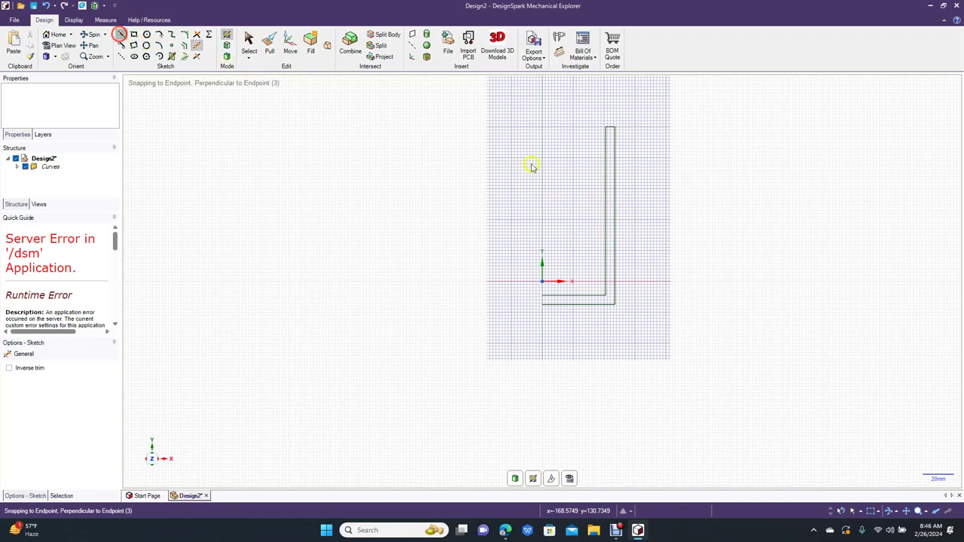
pyautogui.click(616, 219)
pyautogui.click(525, 220)
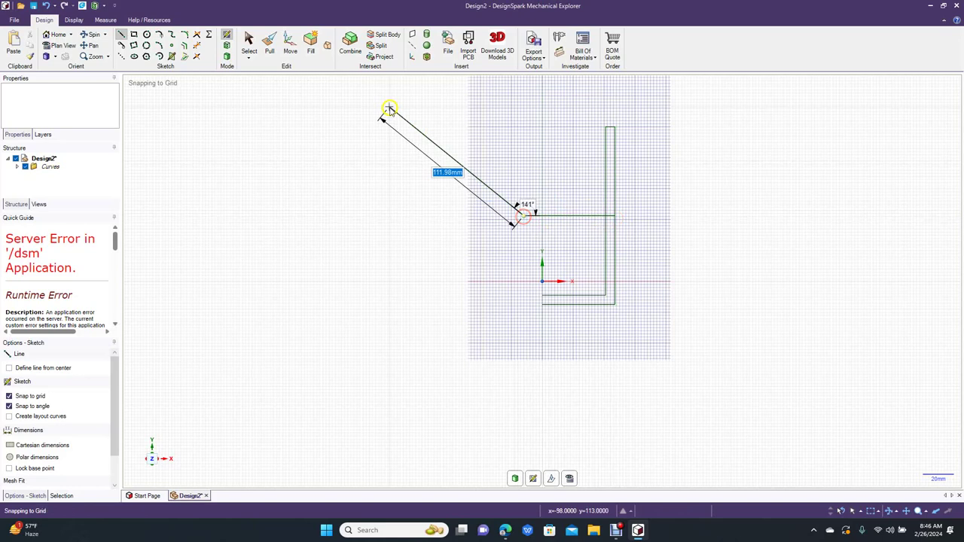
pyautogui.click(249, 44)
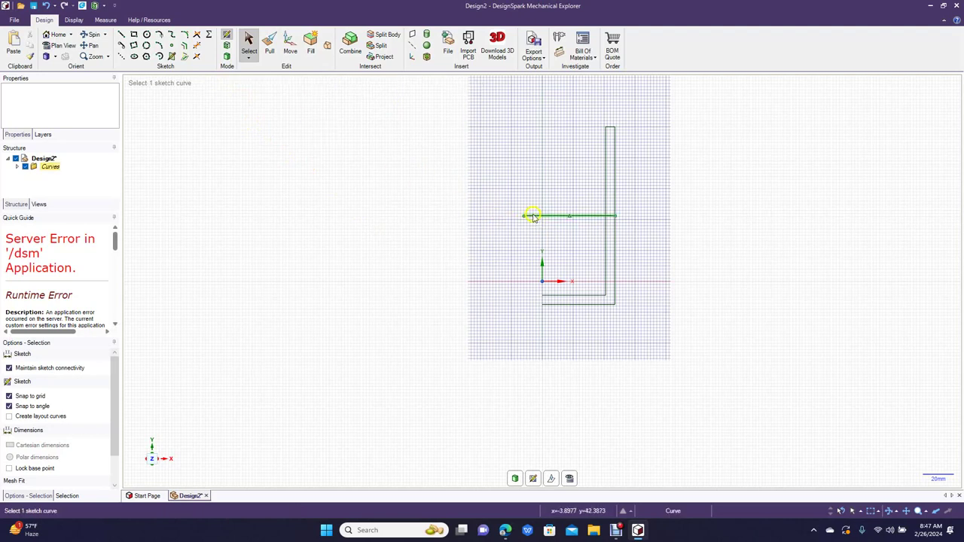
# Offset the middle horizontal line about 10 mm above and below, and offset the inner wall line about 6 mm inward
pyautogui.click(185, 47)
pyautogui.click(574, 216)
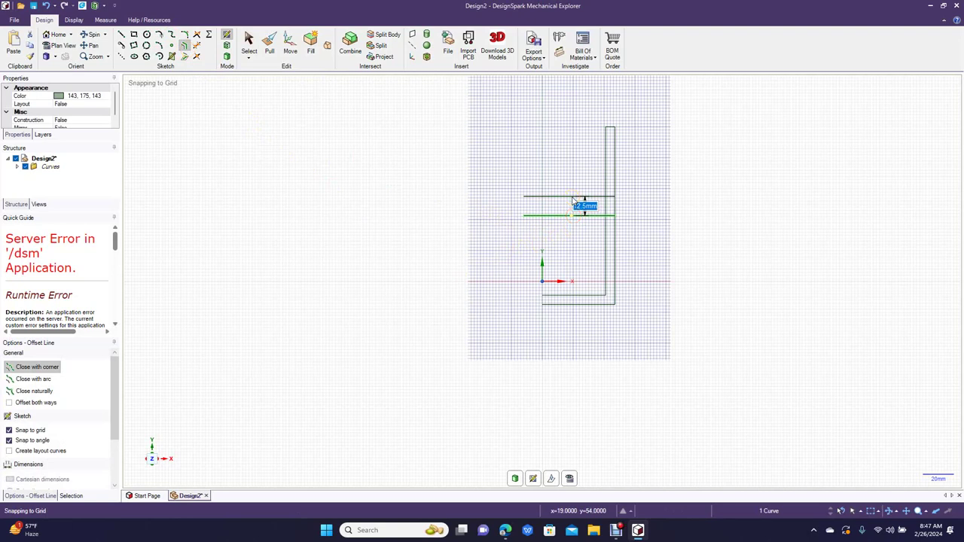
pyautogui.click(573, 203)
pyautogui.click(586, 218)
pyautogui.click(589, 236)
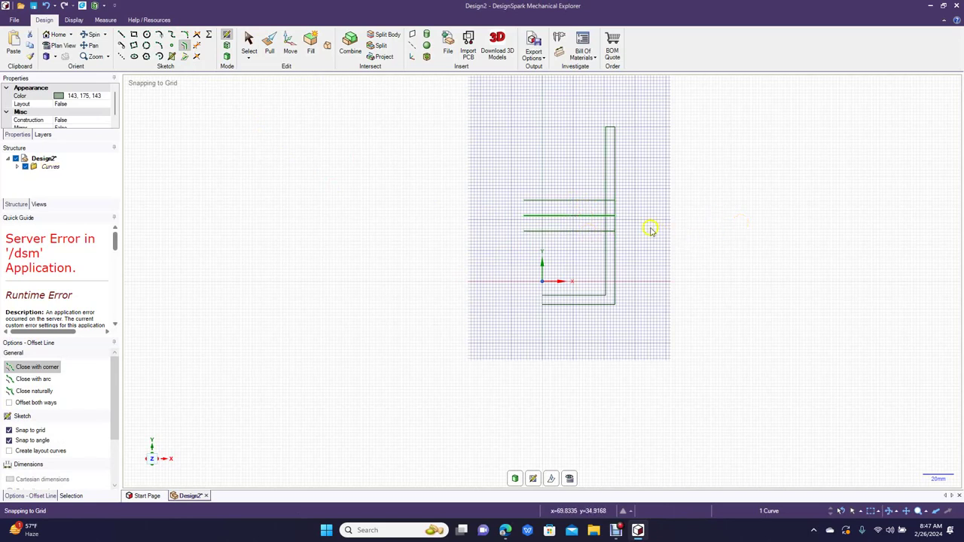
pyautogui.click(606, 226)
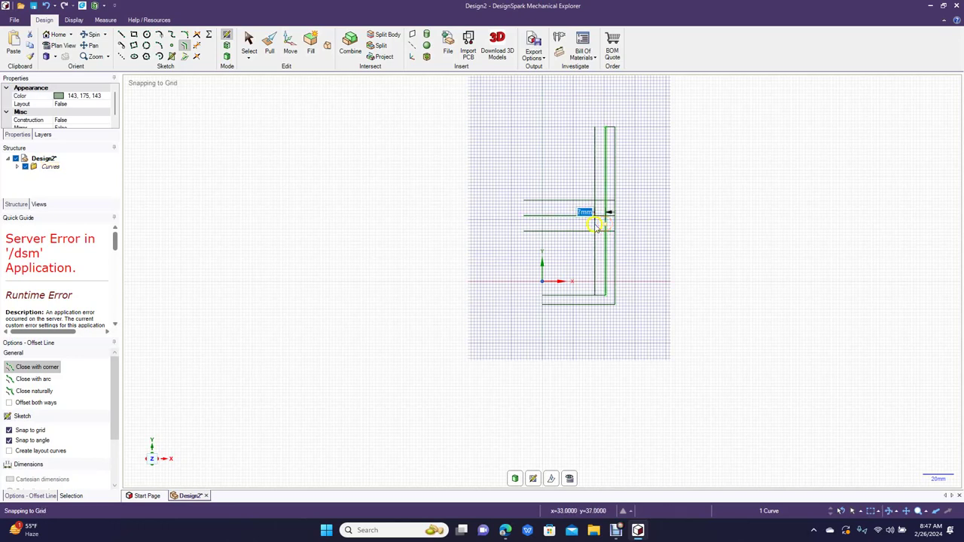
pyautogui.click(597, 228)
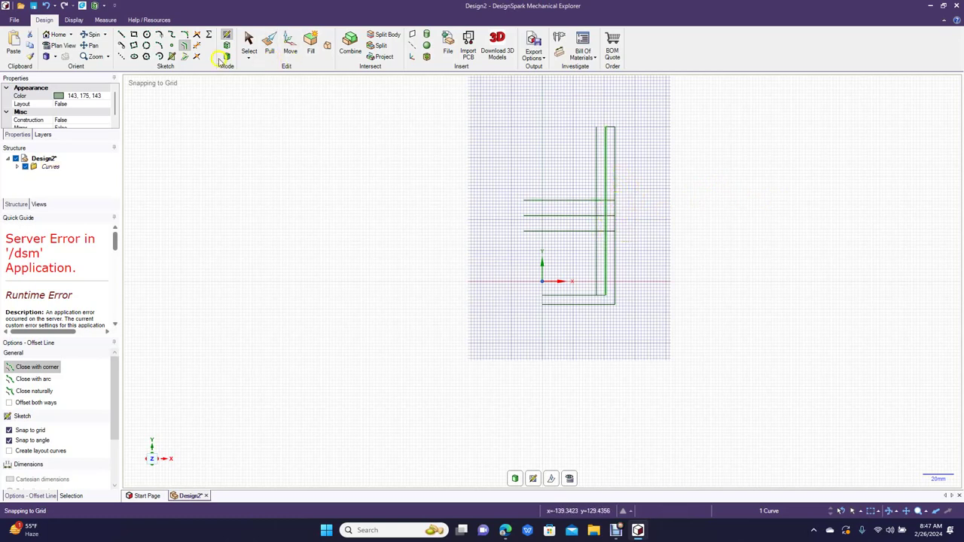
# Trim the outer wall line between the upper and lower offset lines, and the middle line's stretch within the wall
pyautogui.click(198, 47)
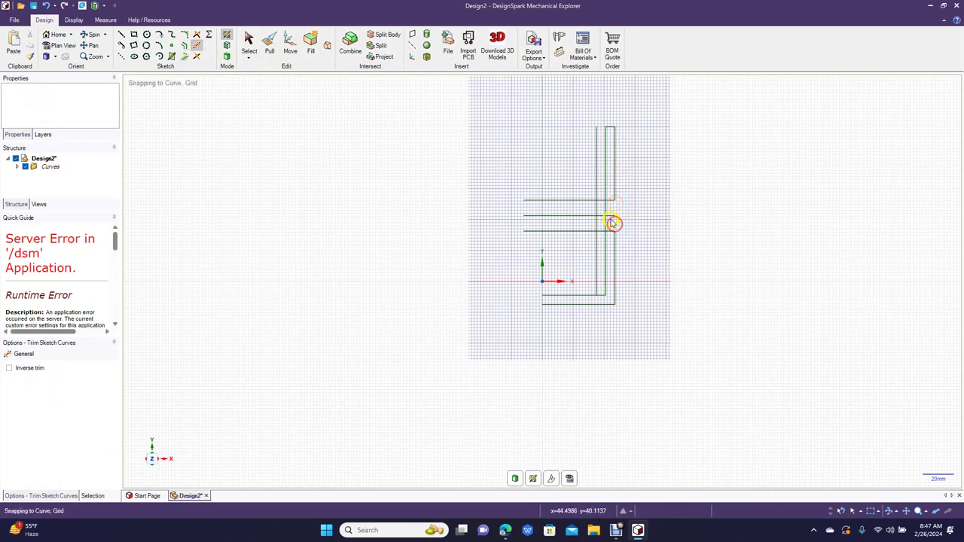
pyautogui.click(616, 205)
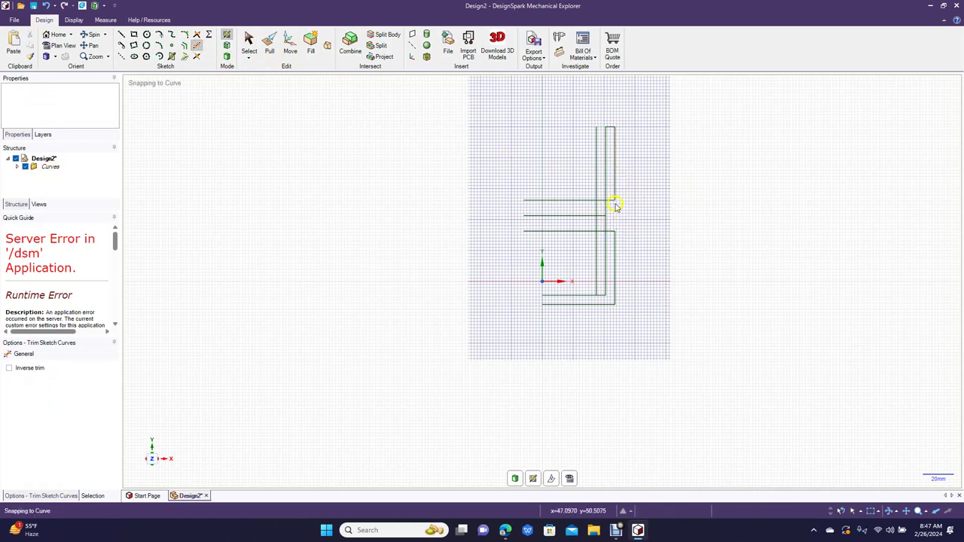
pyautogui.click(611, 220)
pyautogui.click(602, 218)
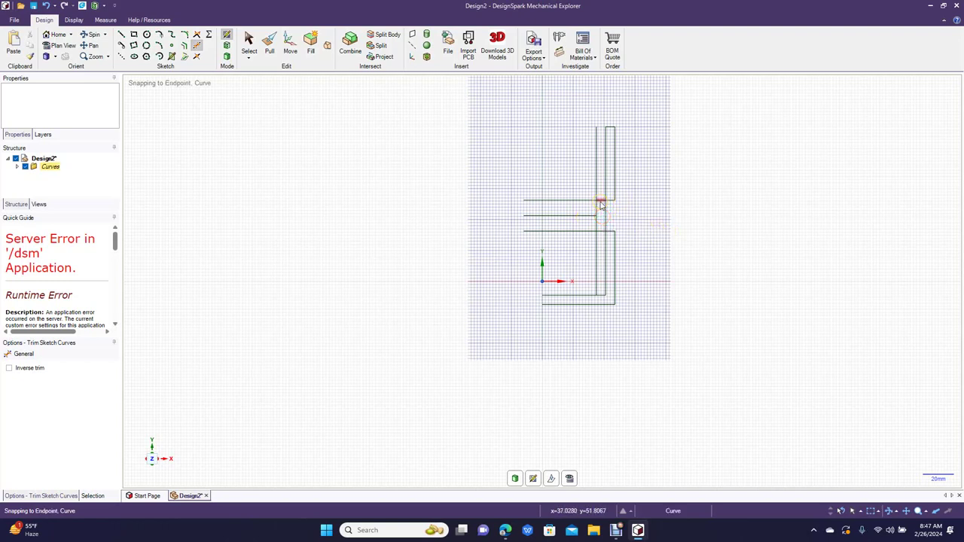
# Trim the innermost wall line above the upper offset line, and the surplus segments inward of the groove and lower outer wall
pyautogui.click(596, 180)
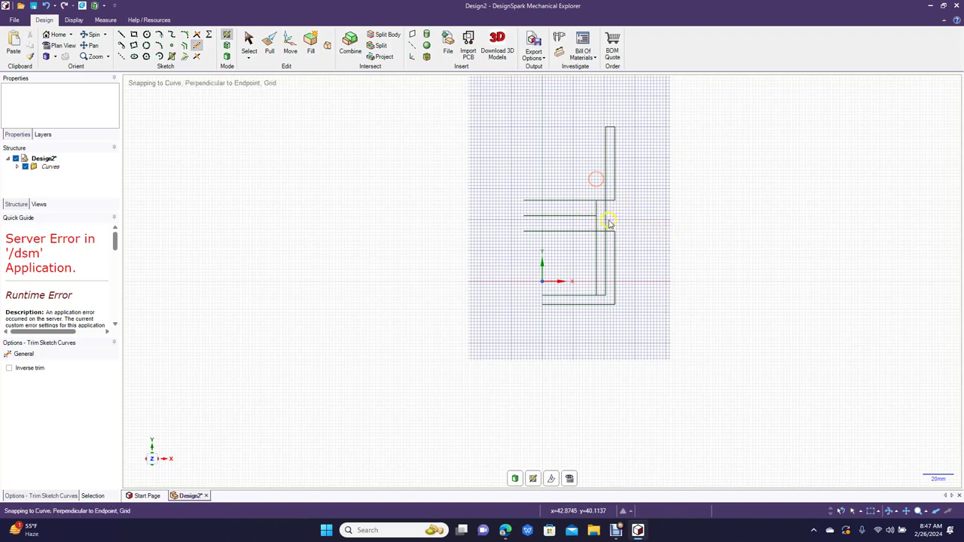
pyautogui.click(577, 202)
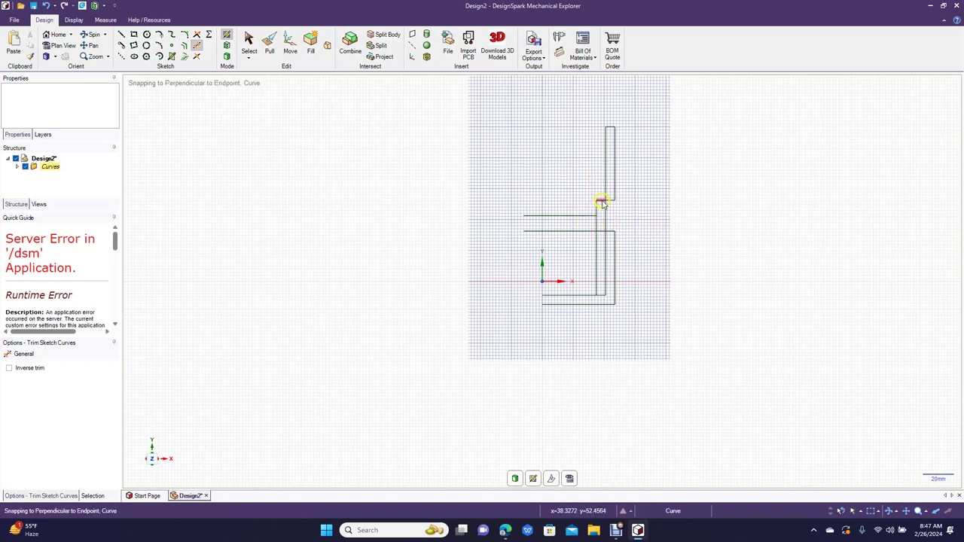
pyautogui.click(599, 202)
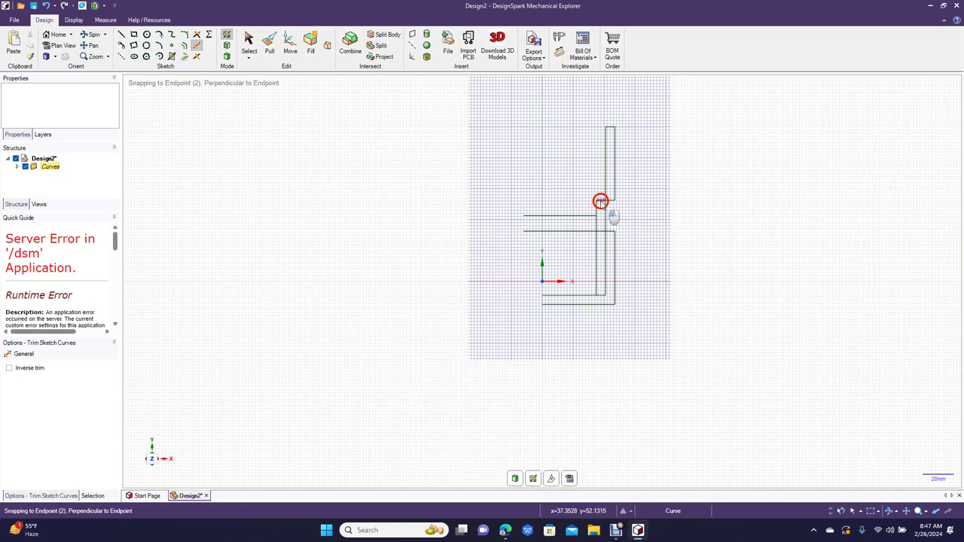
pyautogui.click(577, 216)
pyautogui.click(577, 230)
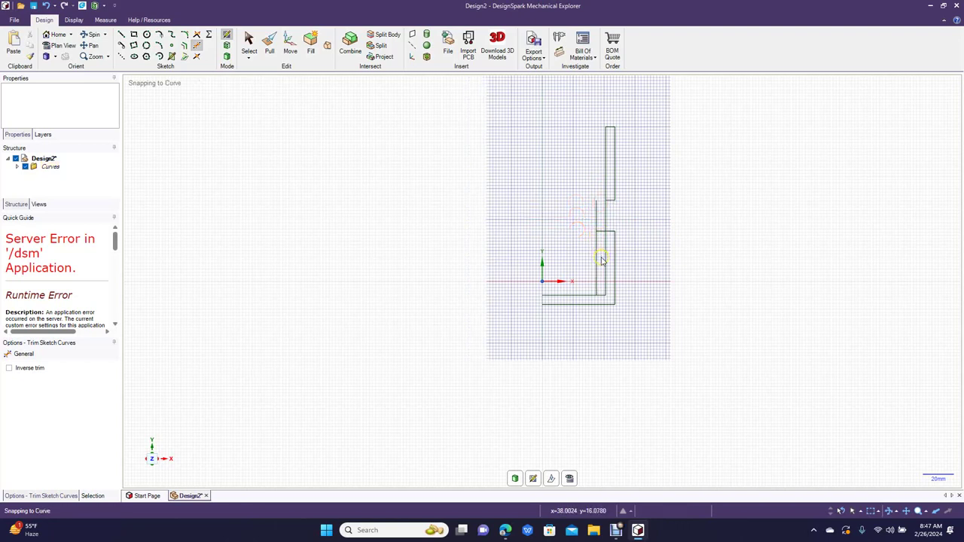
pyautogui.click(601, 232)
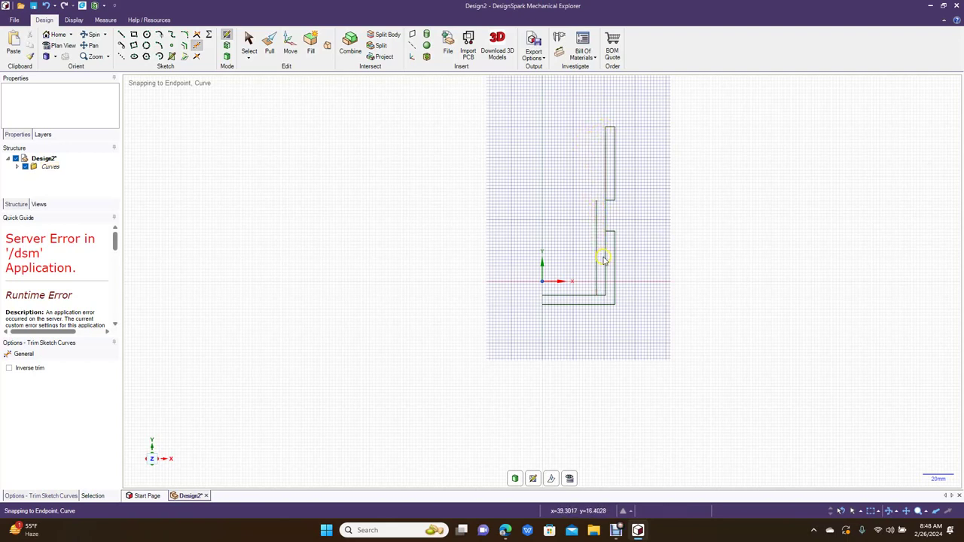
pyautogui.click(607, 295)
pyautogui.click(605, 284)
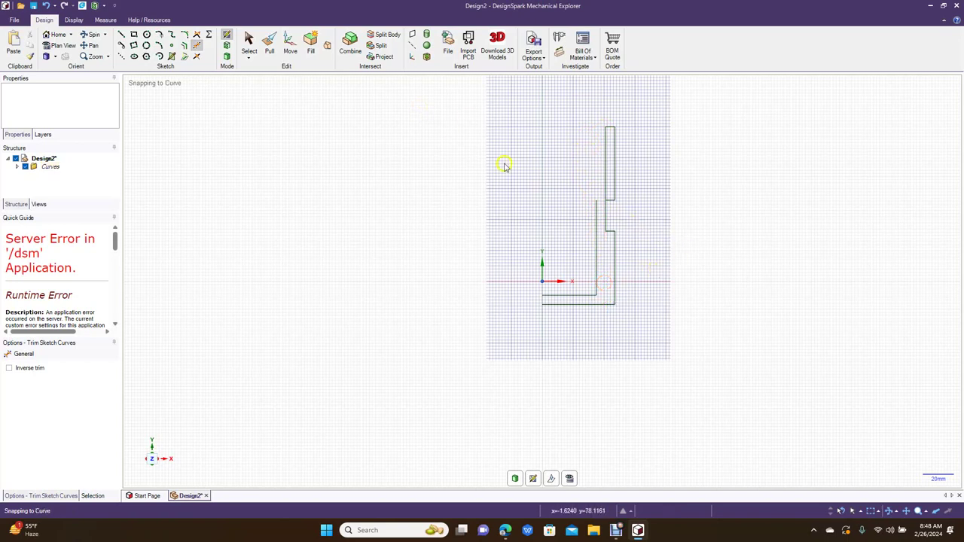
# Extend the innermost wall line 33 mm upward, and connect it with a slanted line to the inner corner of the wall's upper end
pyautogui.click(122, 35)
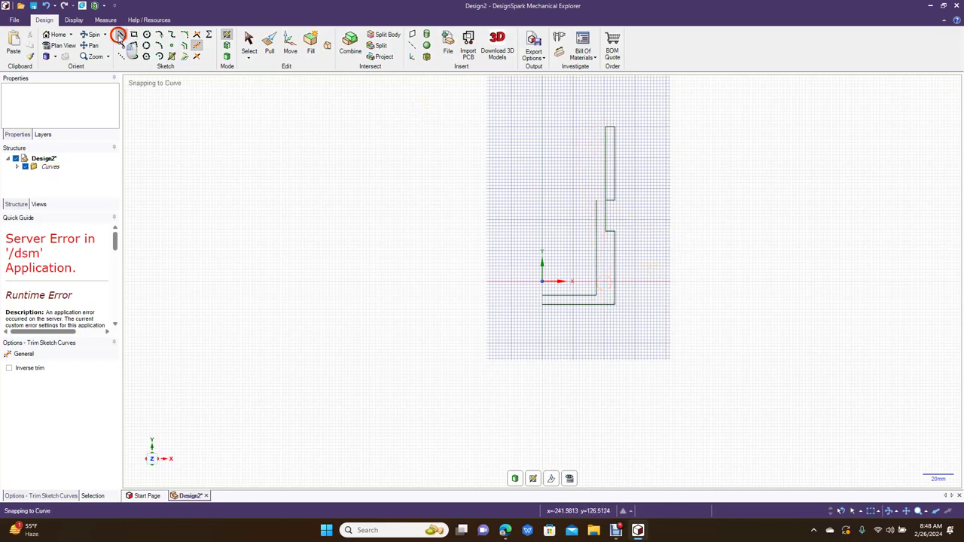
pyautogui.click(595, 199)
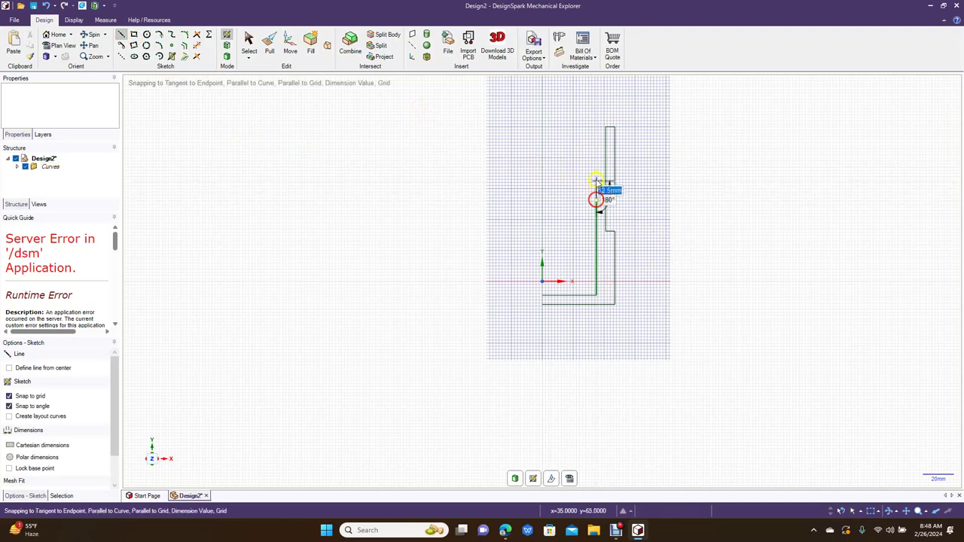
pyautogui.click(595, 142)
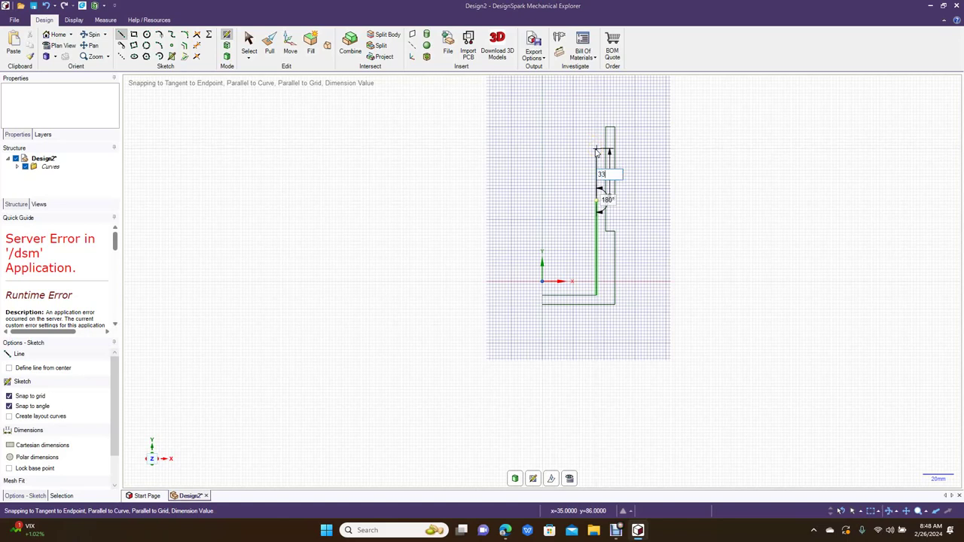
pyautogui.click(596, 151)
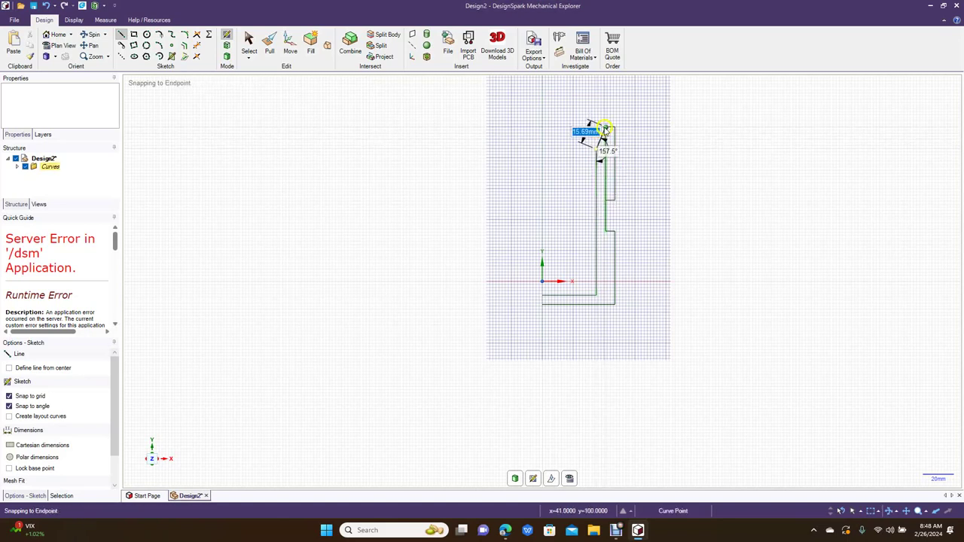
pyautogui.click(603, 133)
pyautogui.click(248, 41)
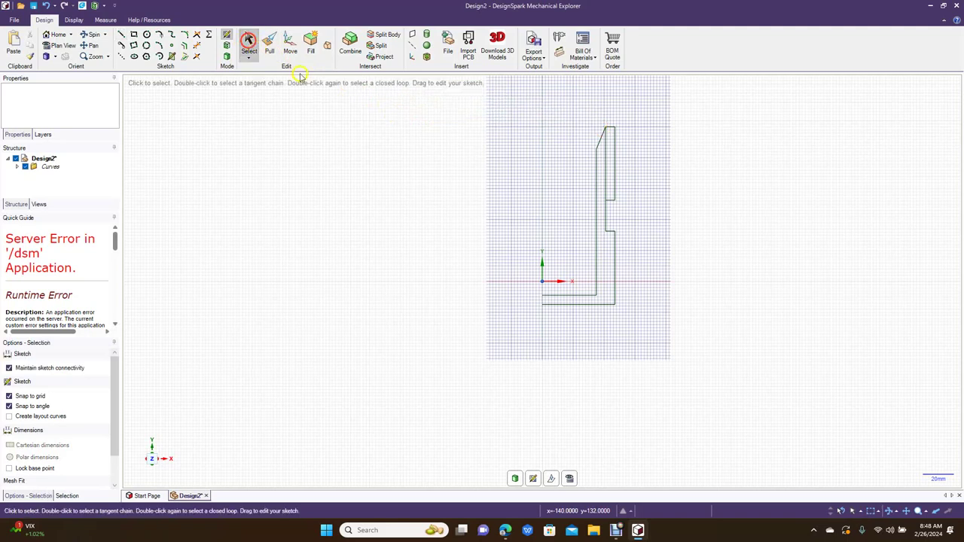
# Trim the leftover segments inside the upper wall, and close the base profile at the vertical axis with a 6 mm line
pyautogui.click(196, 47)
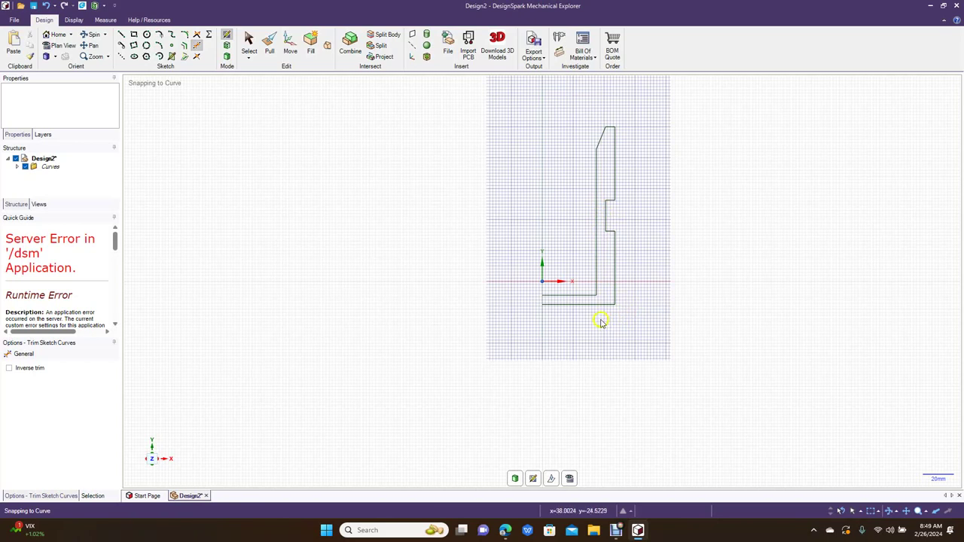
pyautogui.click(122, 36)
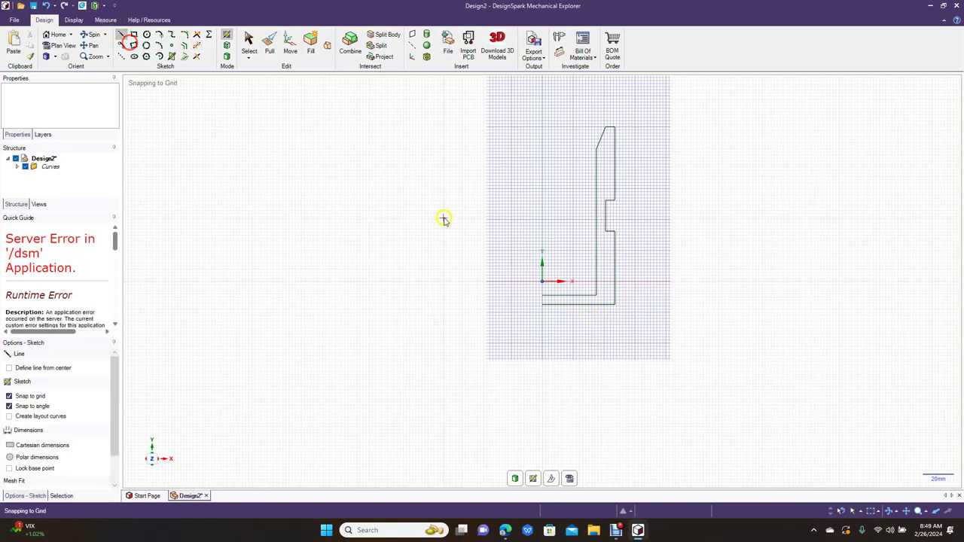
pyautogui.click(543, 297)
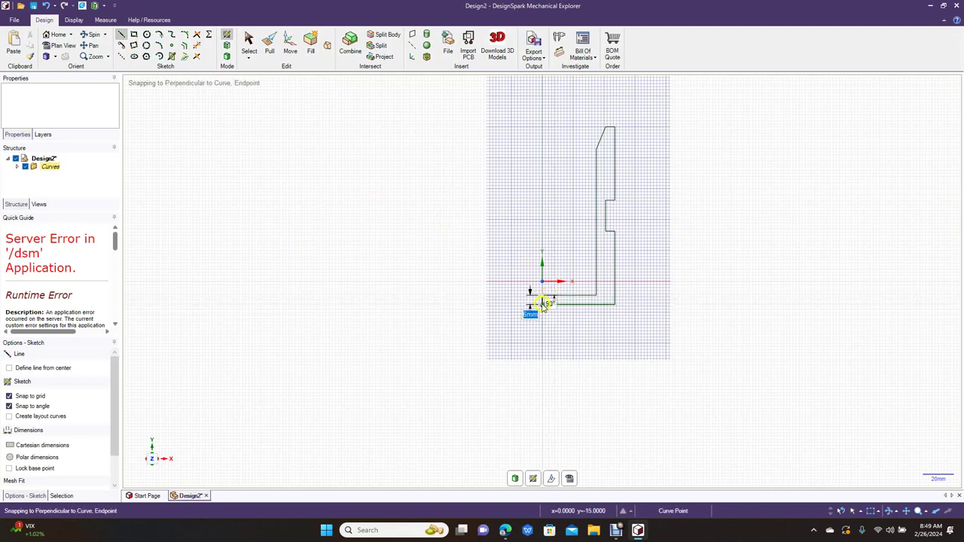
pyautogui.click(543, 309)
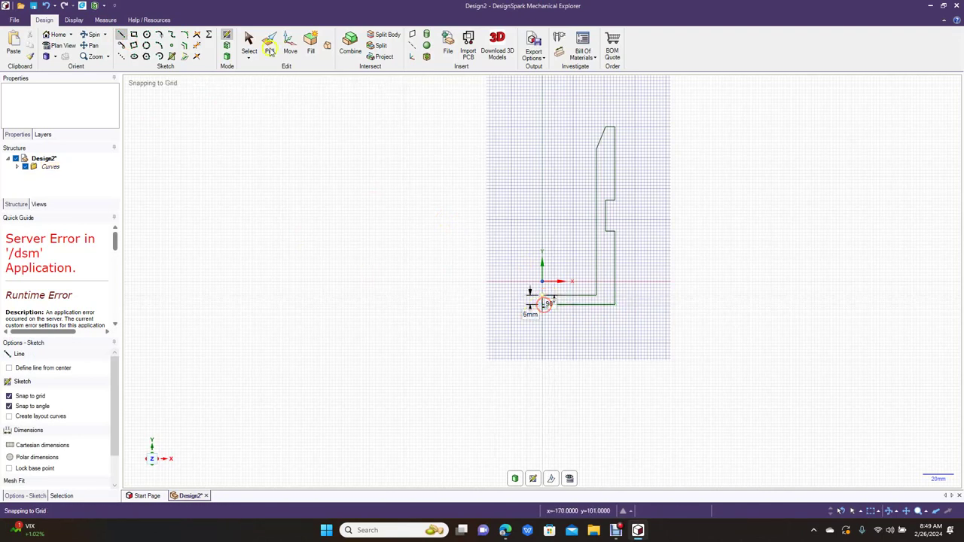
pyautogui.click(250, 43)
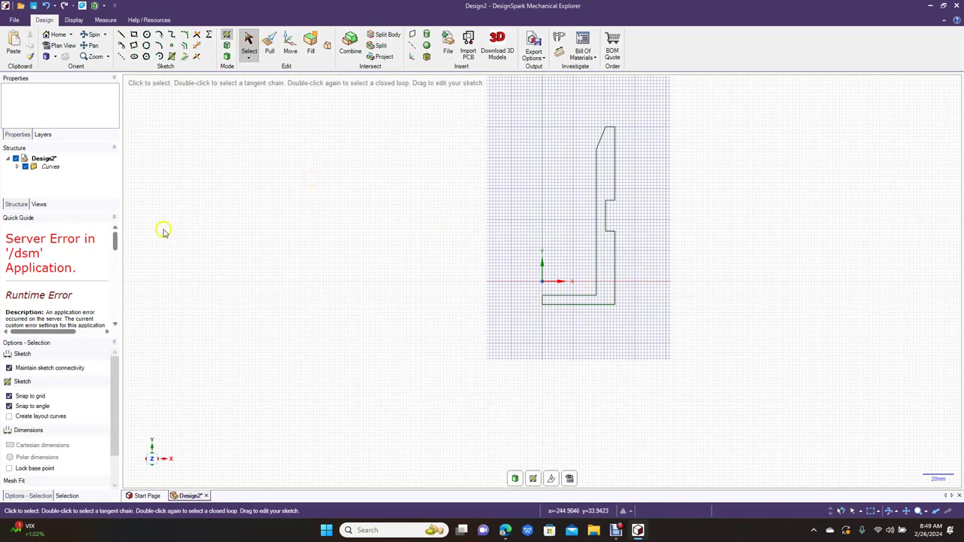
# Round the corner between the slanted rim line and the inner wall line with a radius of about 63 mm
pyautogui.click(186, 35)
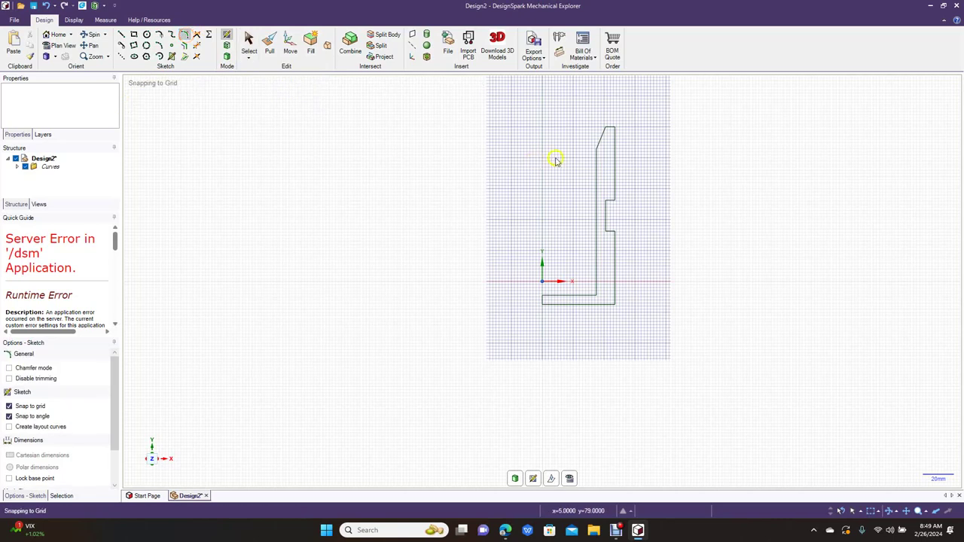
pyautogui.click(599, 144)
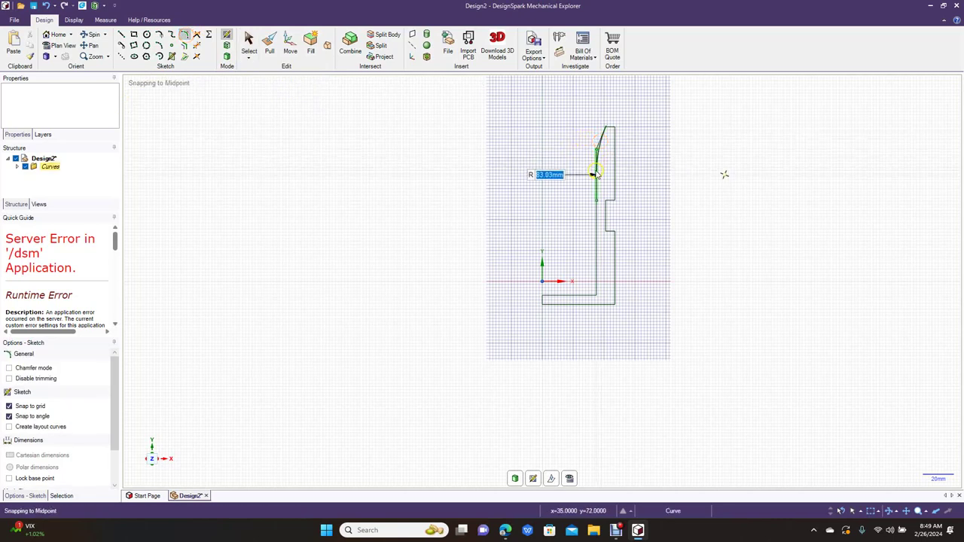
pyautogui.click(595, 169)
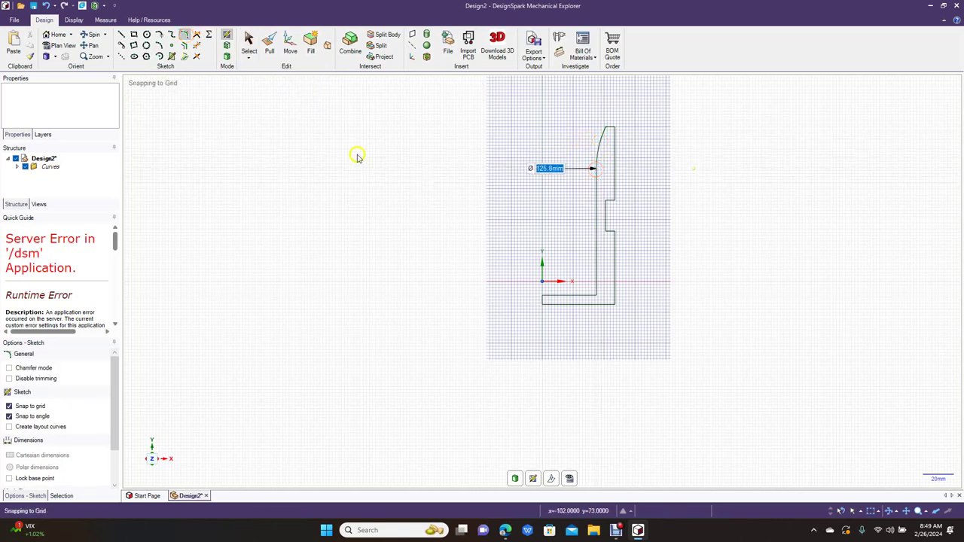
pyautogui.click(249, 40)
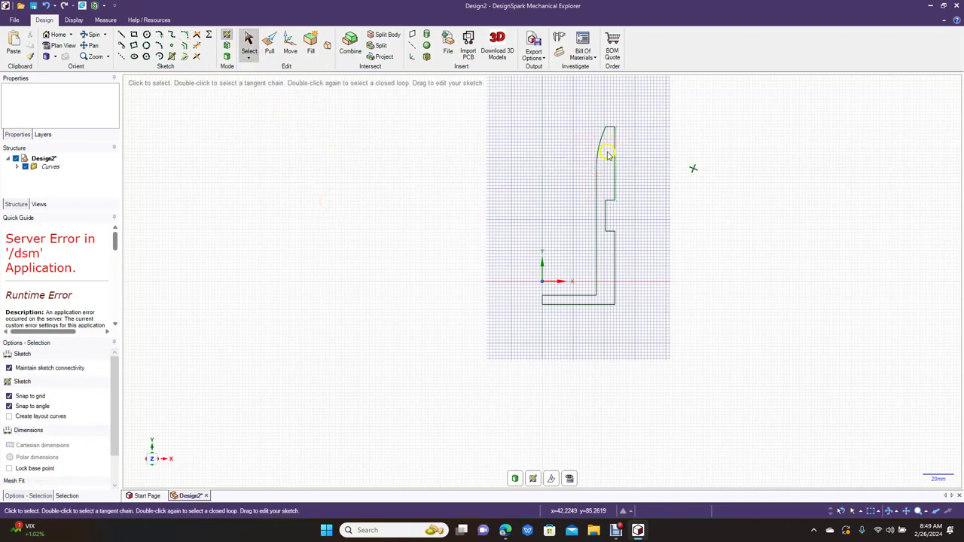
# Revolve the closed profile a full turn about the short vertical edge at the base's inner end
pyautogui.click(269, 41)
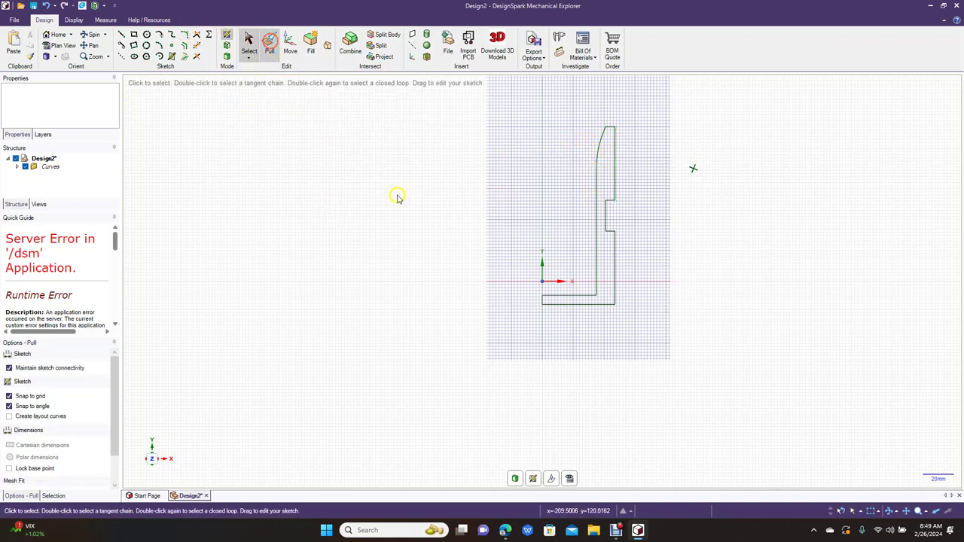
pyautogui.click(604, 255)
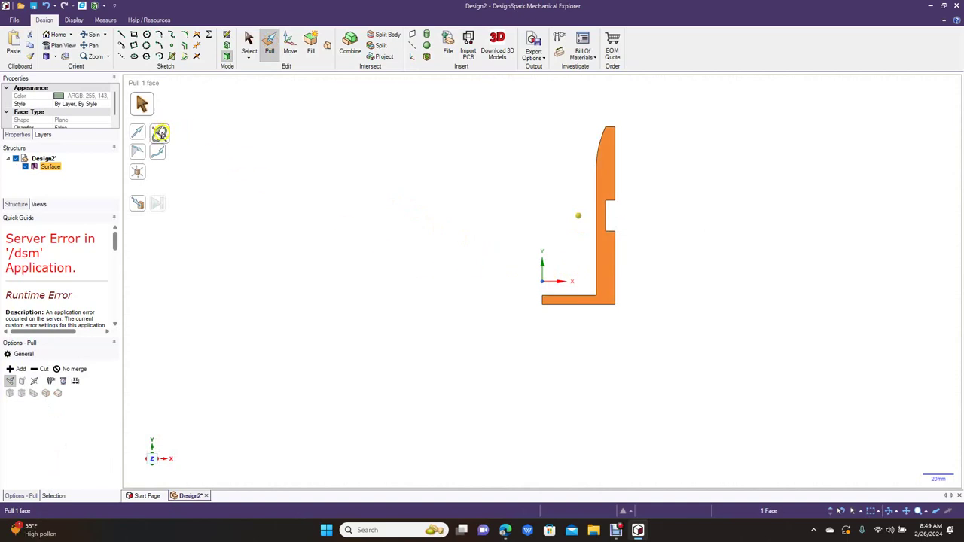
pyautogui.click(159, 132)
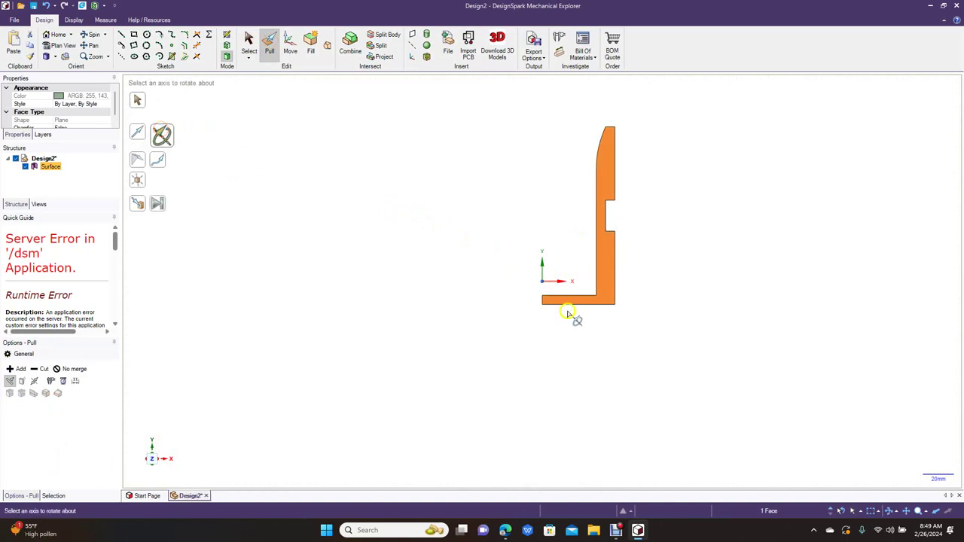
pyautogui.click(543, 301)
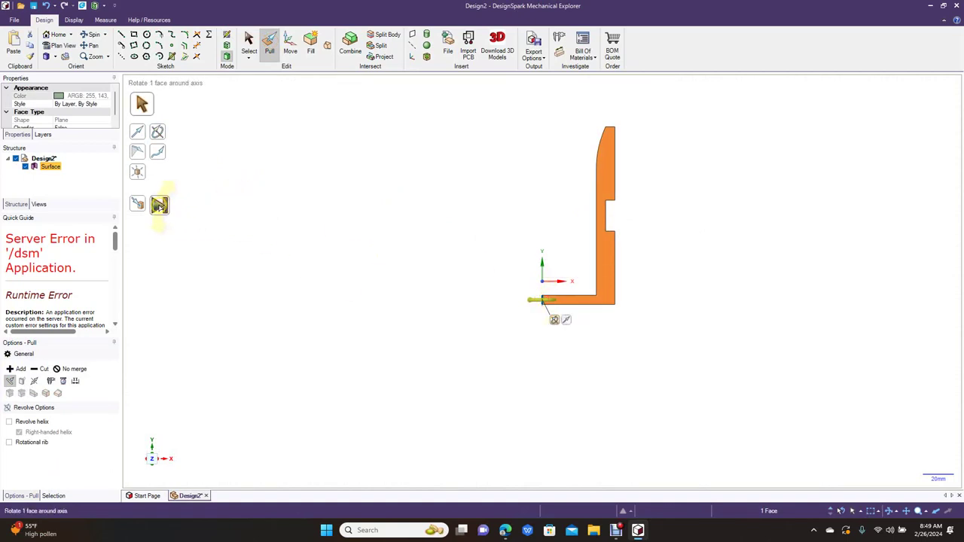
pyautogui.click(159, 205)
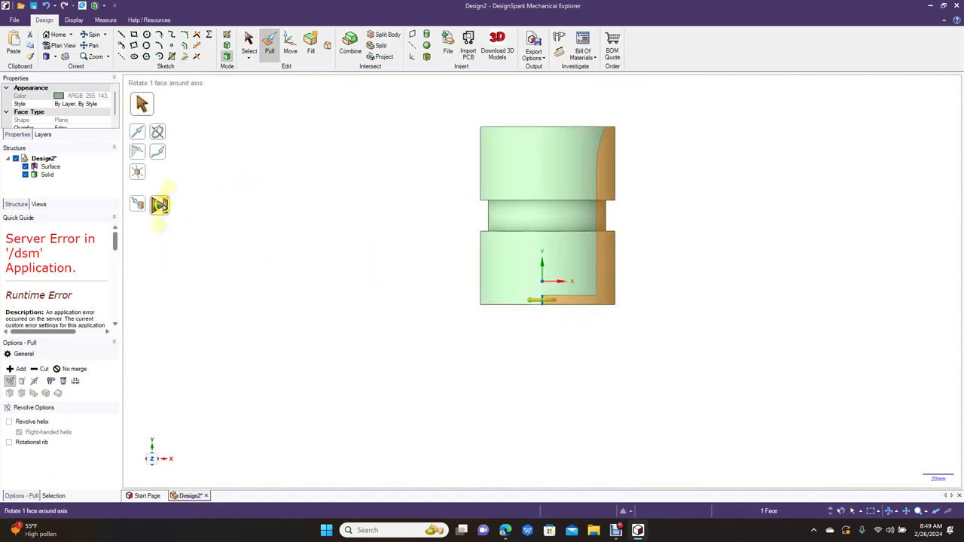
pyautogui.click(246, 39)
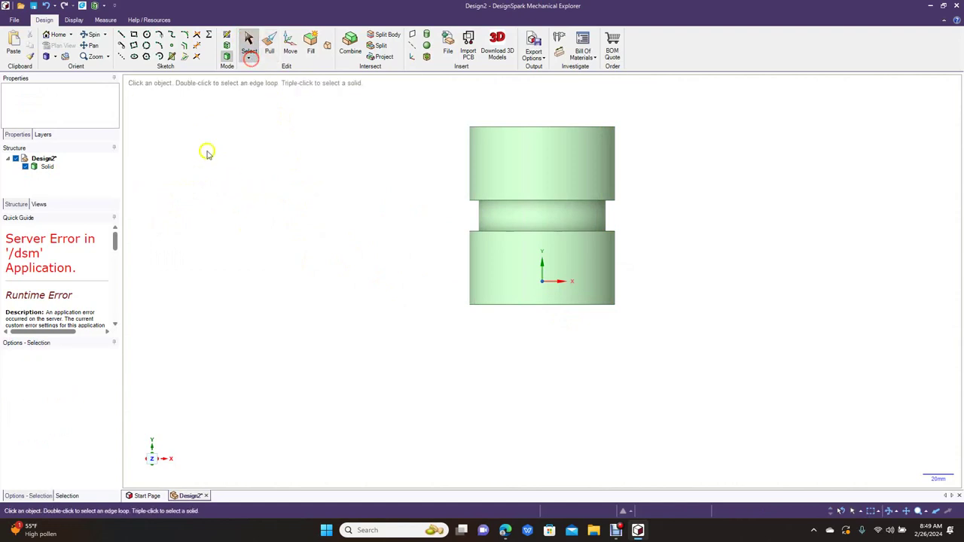
# Create a reference plane through the origin perpendicular to the X axis, cutting lengthwise through the mug
pyautogui.click(93, 34)
pyautogui.moveTo(320, 222); pyautogui.dragTo(387, 253)
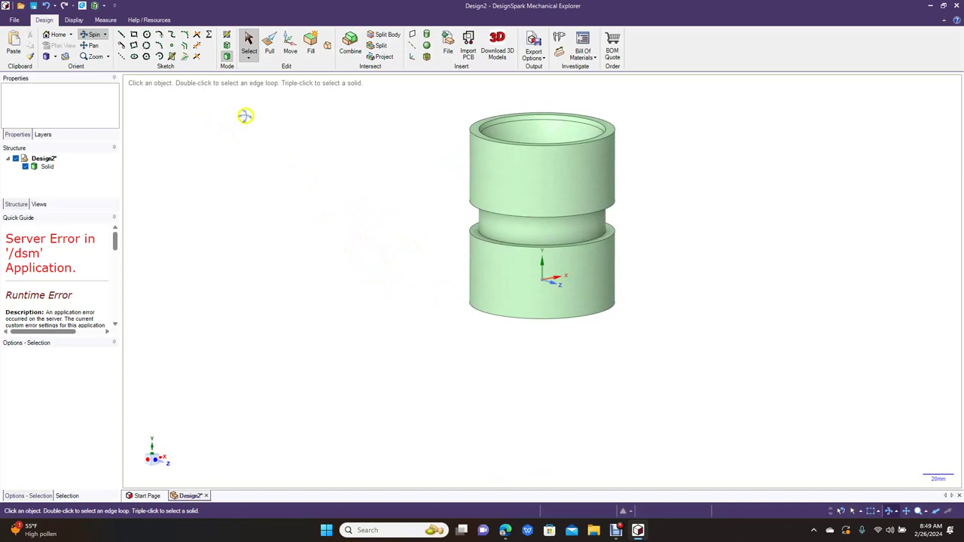
pyautogui.click(413, 35)
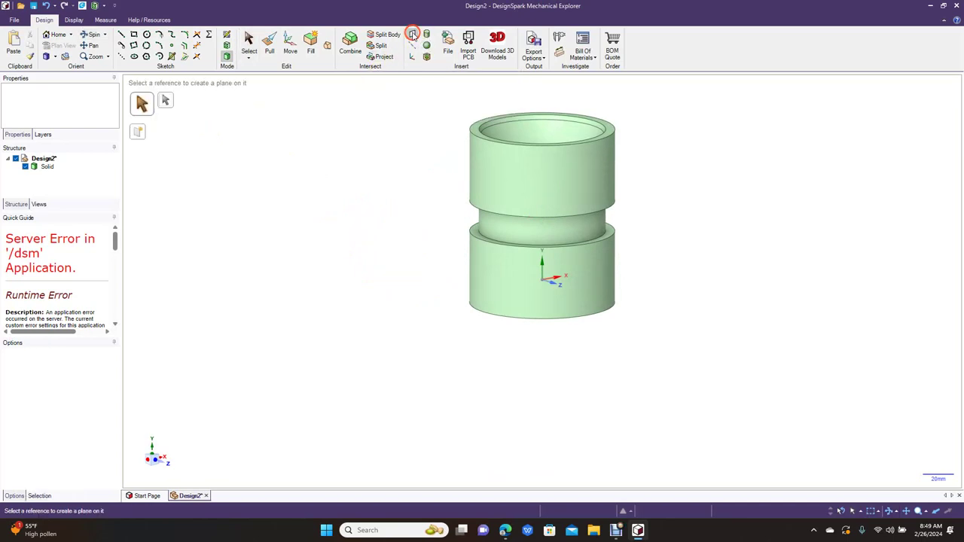
pyautogui.click(552, 280)
pyautogui.click(552, 280)
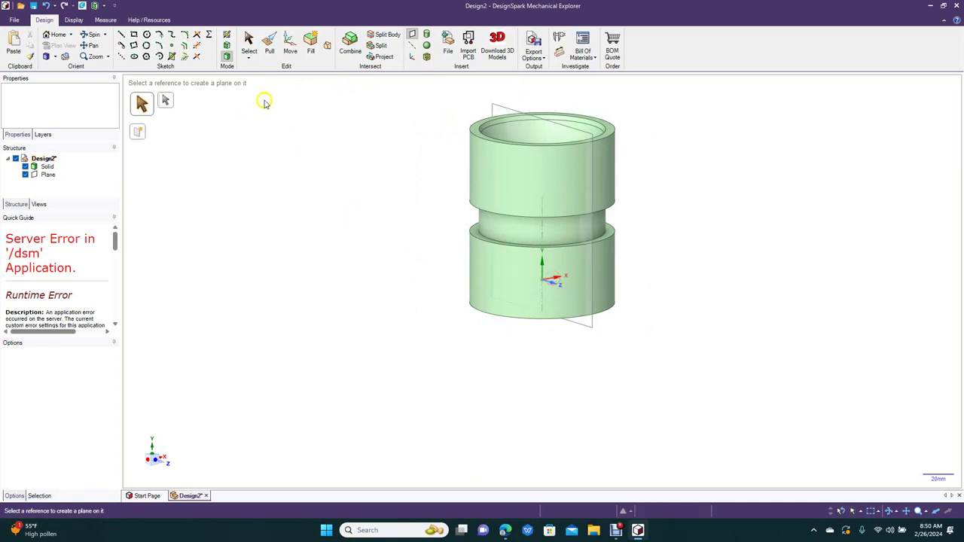
# Start a rectangle defined from its center on the new plane, centered on the vertical axis about 87 mm above the origin
pyautogui.click(248, 41)
pyautogui.click(494, 108)
pyautogui.click(493, 108)
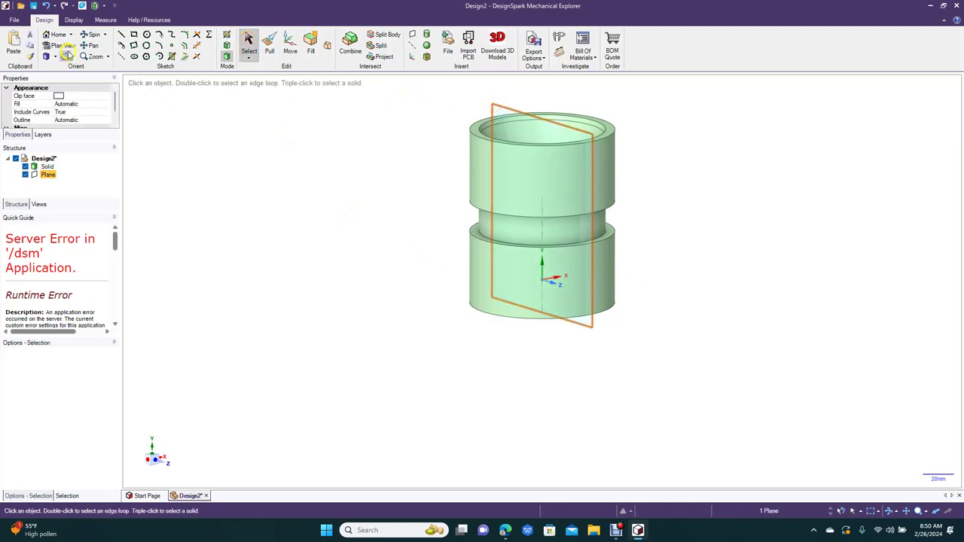
pyautogui.click(62, 46)
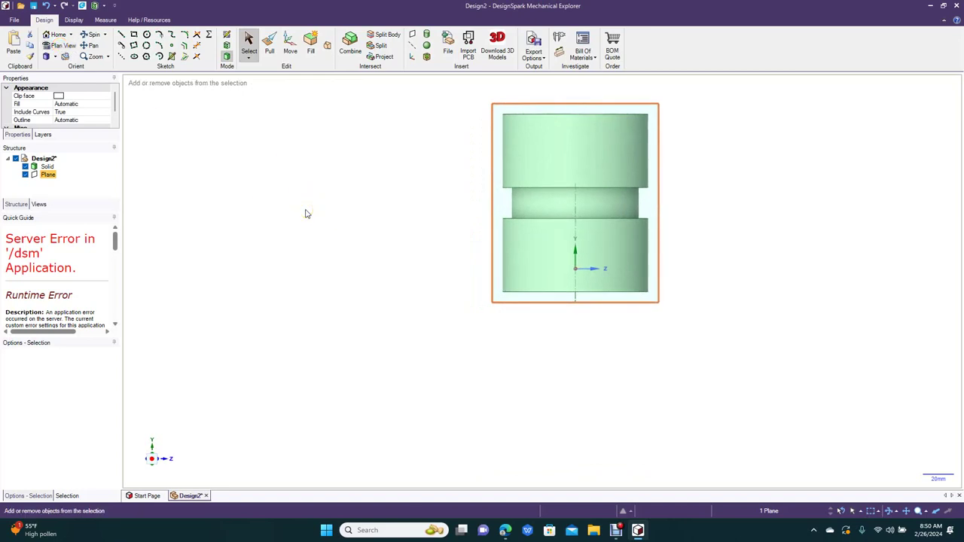
pyautogui.scroll(3, 305, 212)
pyautogui.click(91, 46)
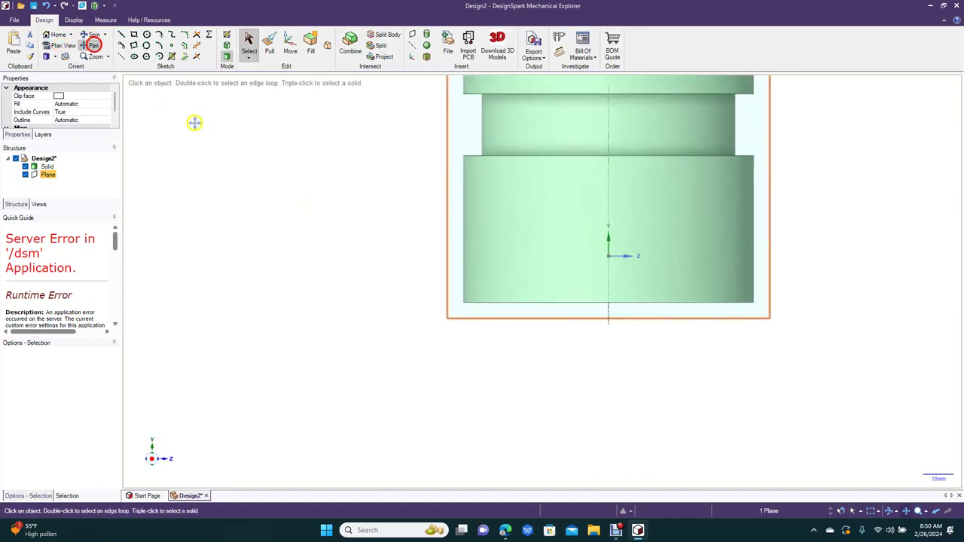
pyautogui.moveTo(376, 160); pyautogui.dragTo(293, 327)
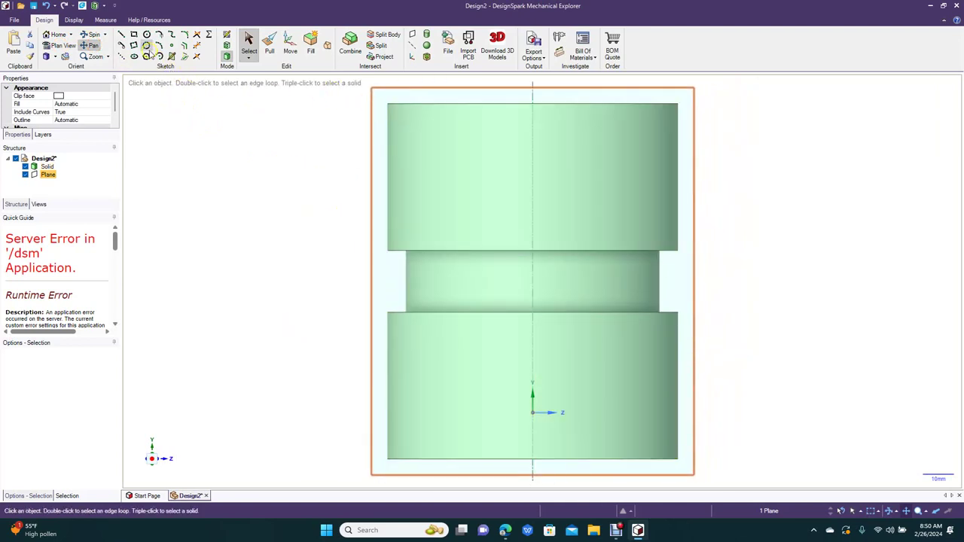
pyautogui.click(134, 35)
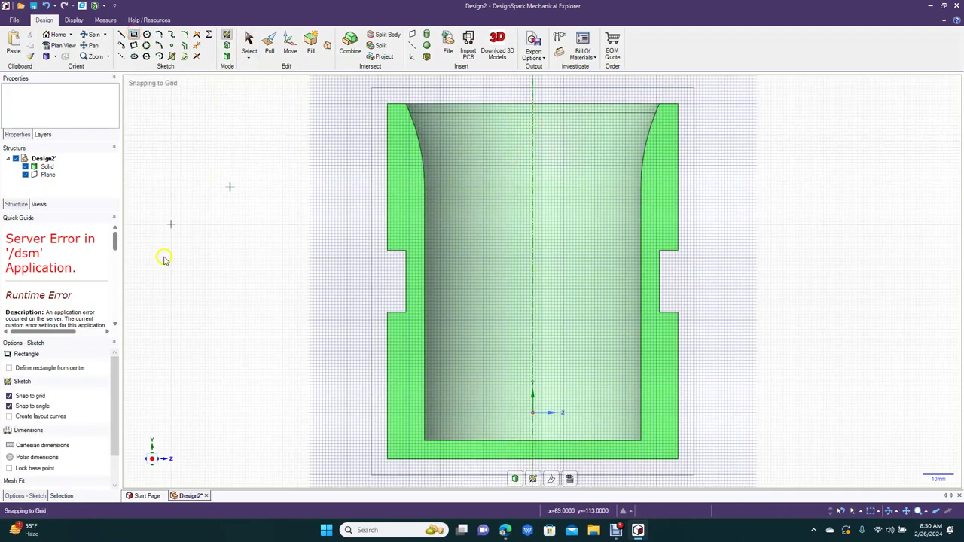
pyautogui.click(26, 369)
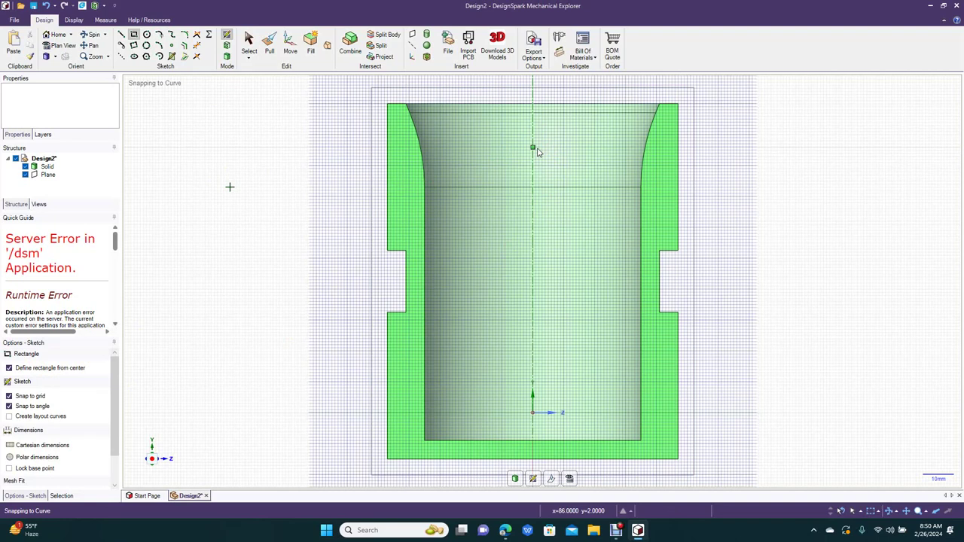
pyautogui.click(534, 145)
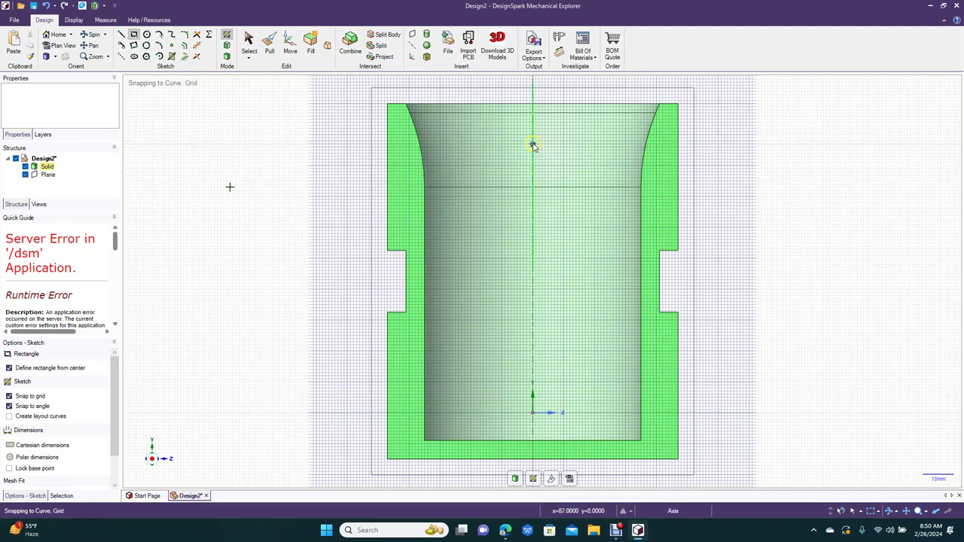